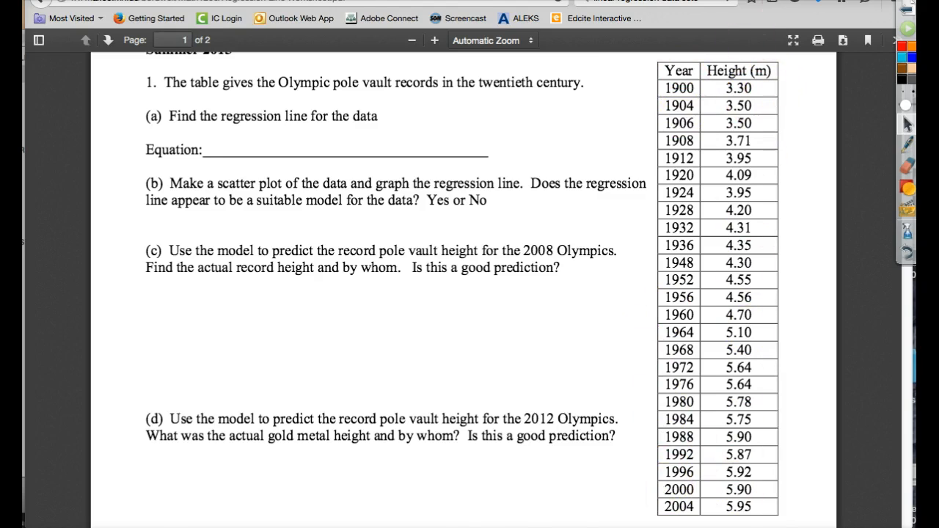
# Switch to the Desmos calculator and replace the existing empty table with a newly inserted x₁, y₁ table.
pyautogui.hotkey('ctrl', 'Tab')
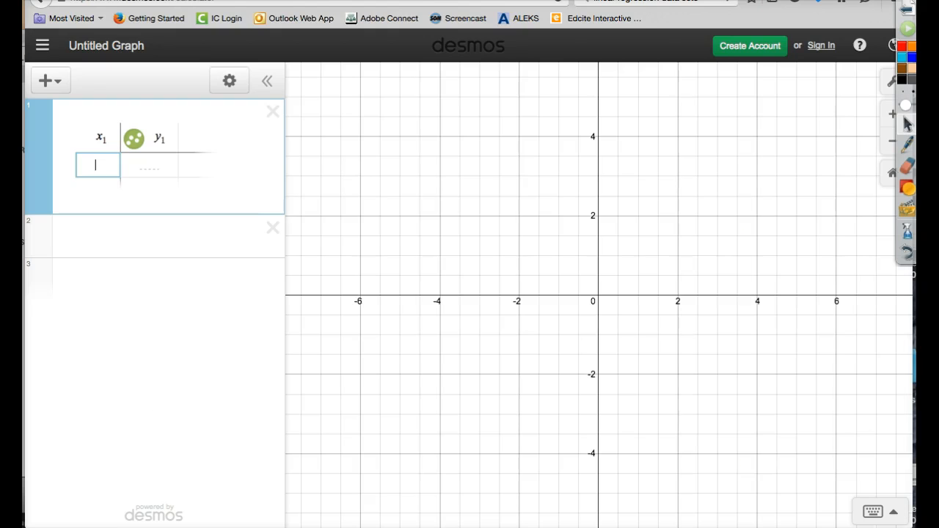
pyautogui.click(272, 111)
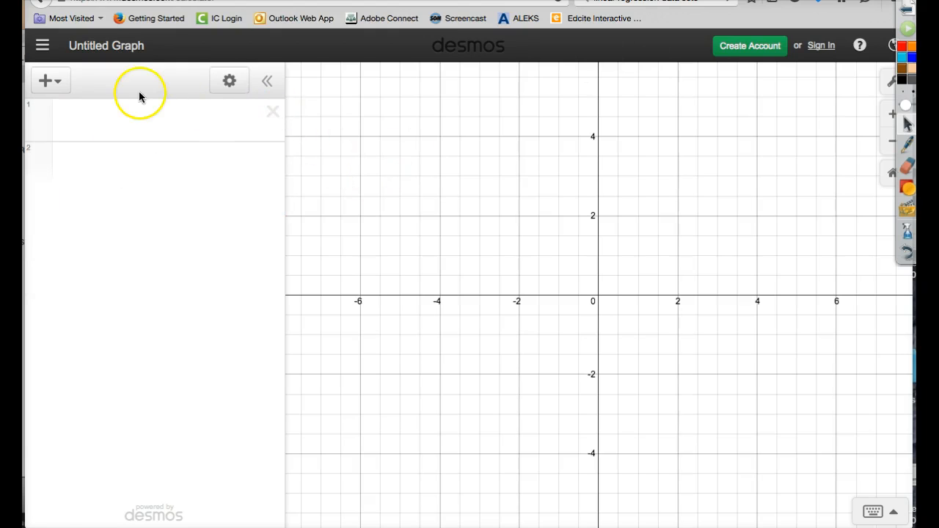
pyautogui.click(48, 87)
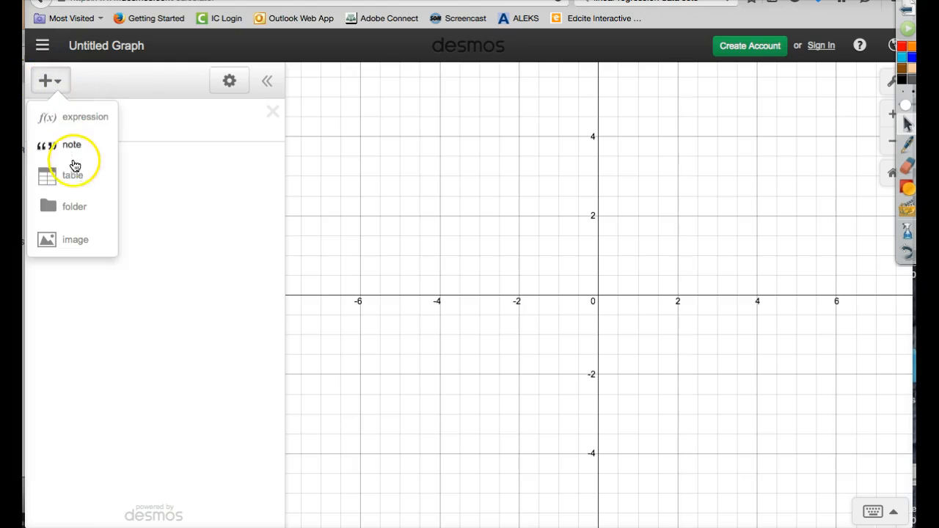
pyautogui.click(73, 176)
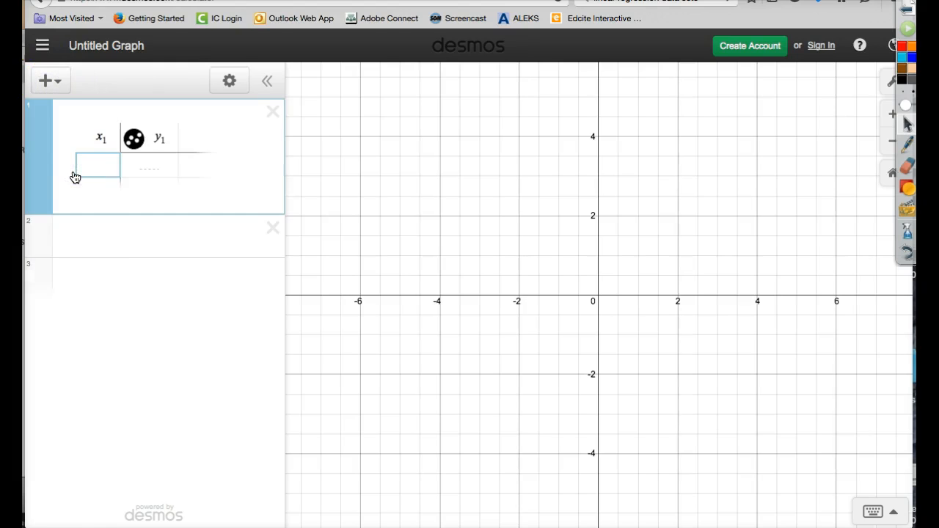
pyautogui.click(102, 141)
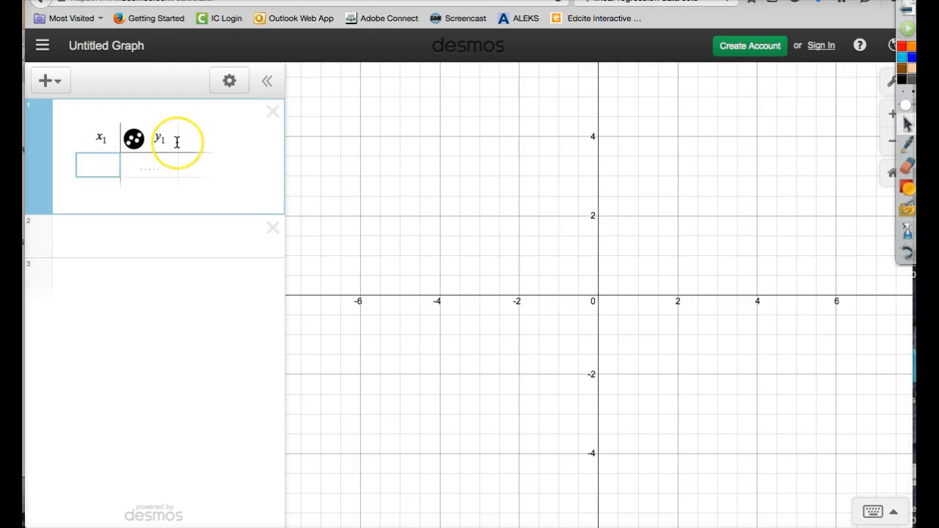
# Add the pole vault record for 1984 to the data table, with 1984 as x₁ and 5.75 as y₁.
pyautogui.hotkey('ctrl', 'Tab')
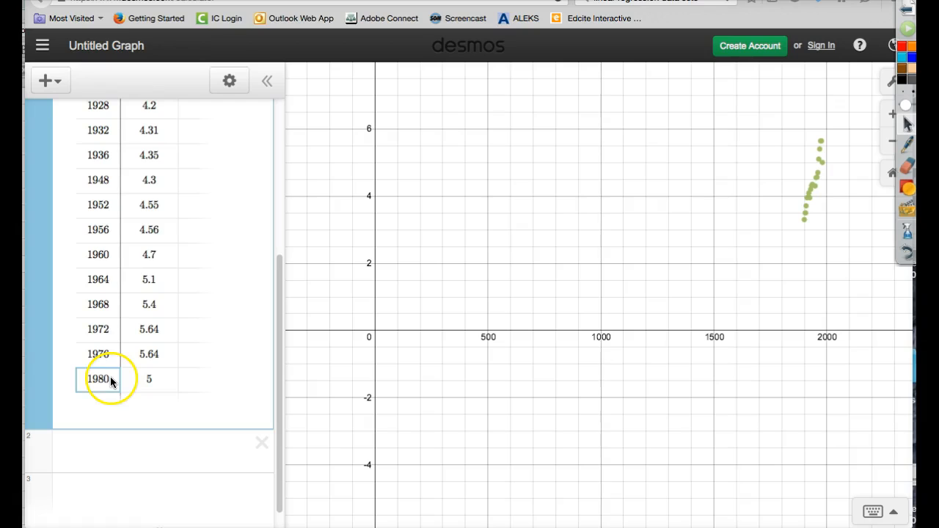
pyautogui.click(110, 381)
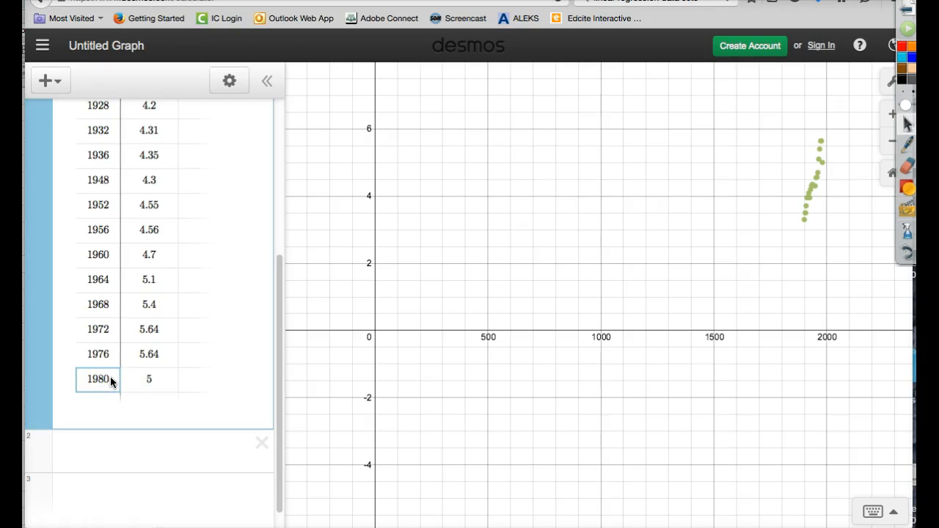
pyautogui.press('Return')
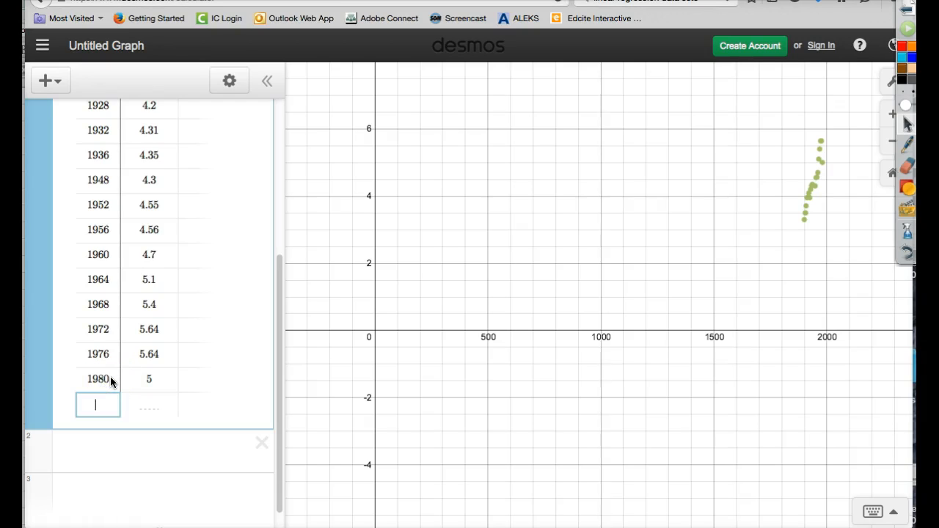
pyautogui.write('1984')
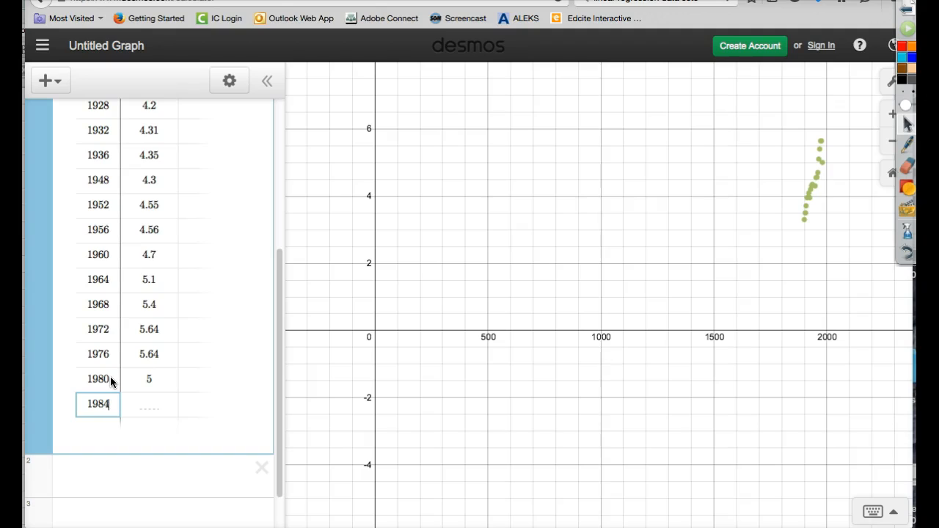
pyautogui.press('Tab')
pyautogui.write('5.75')
pyautogui.press('Return')
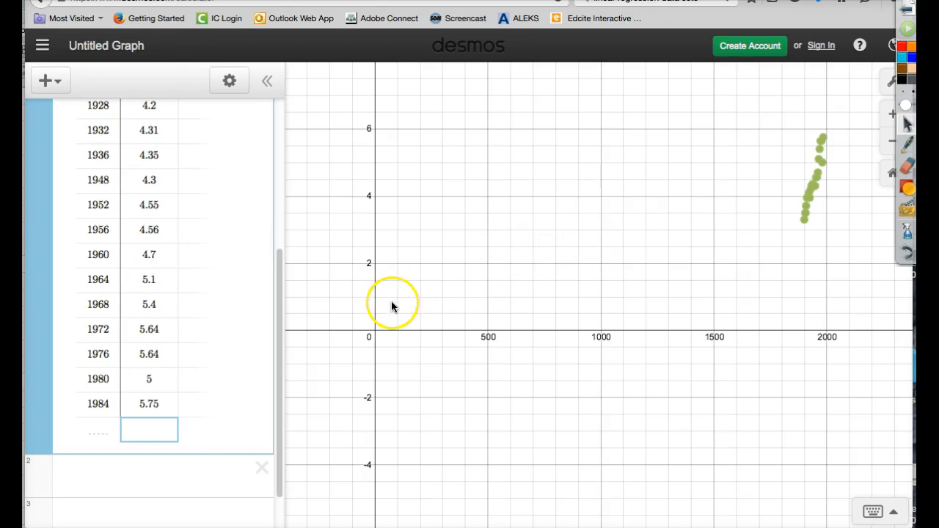
# Set the graph's x-axis range from 1890 to 2000 so it fits the years in the table.
pyautogui.scroll(5, 238, 242)
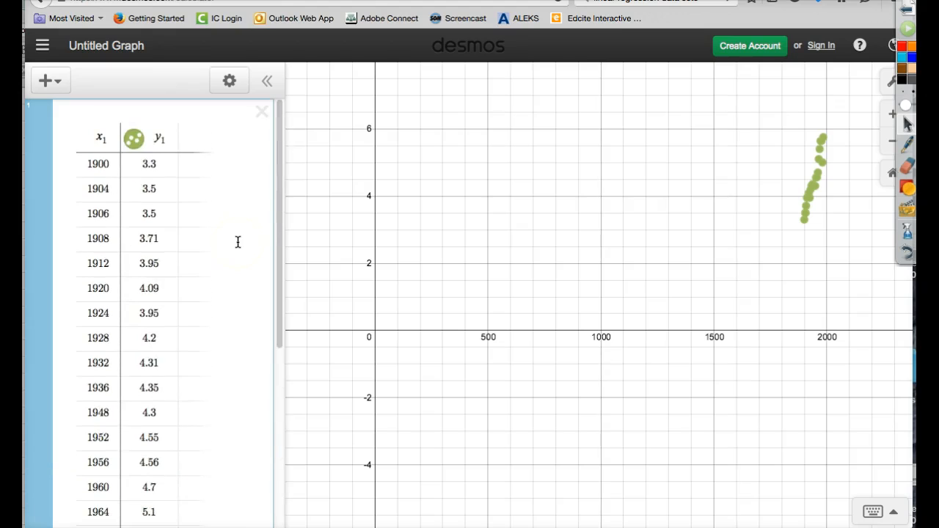
pyautogui.scroll(-3, 238, 242)
pyautogui.scroll(3, 237, 241)
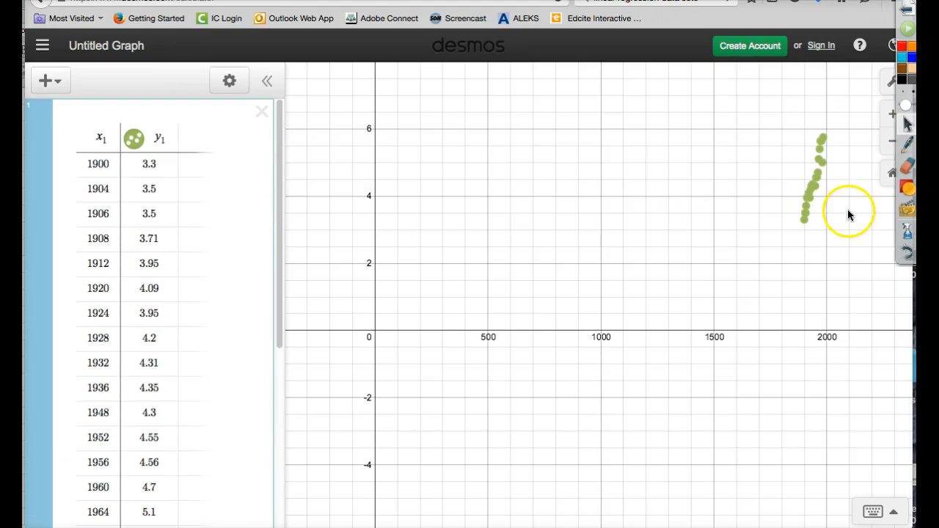
pyautogui.moveTo(847, 242); pyautogui.dragTo(789, 354)
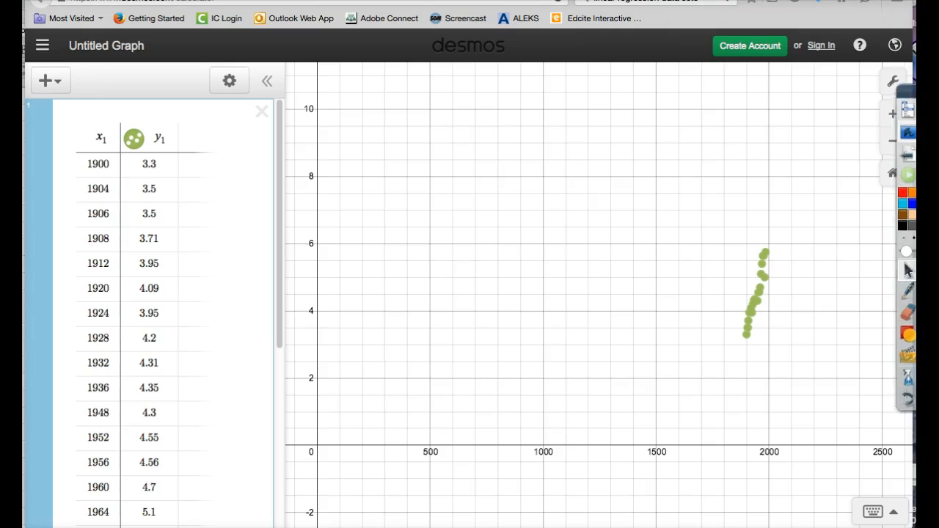
pyautogui.click(888, 84)
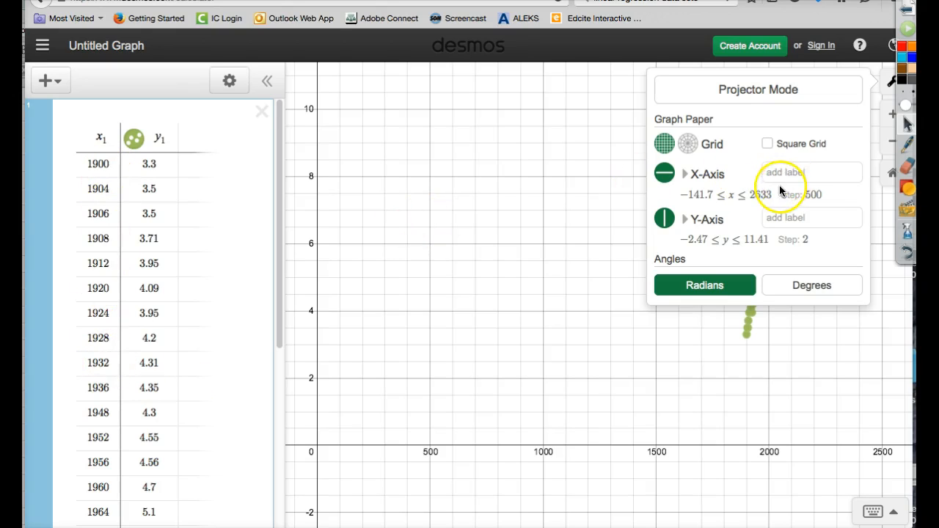
pyautogui.click(694, 195)
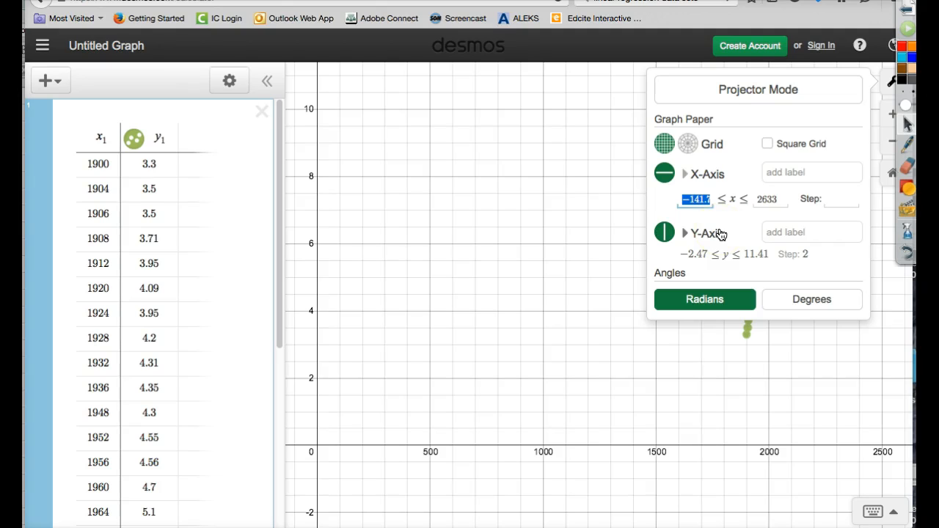
pyautogui.write('1890')
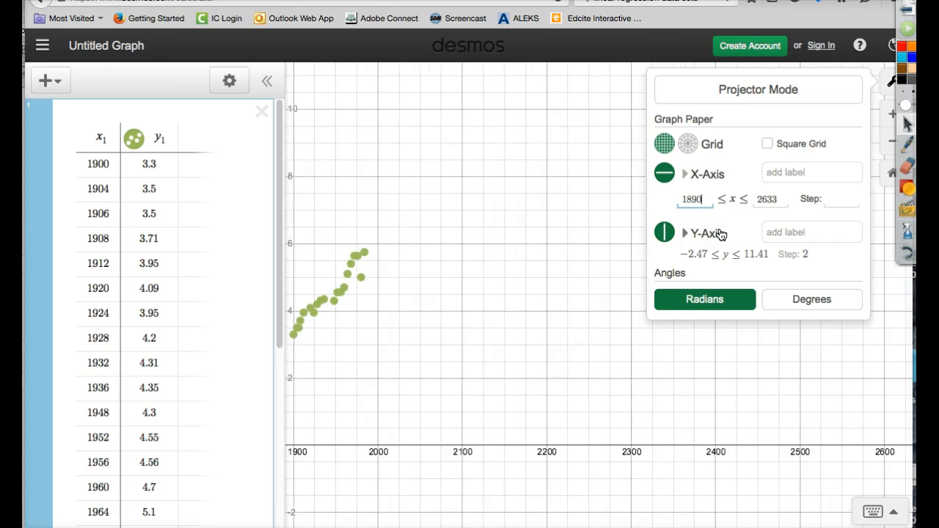
pyautogui.click(781, 198)
pyautogui.press('BackSpace')
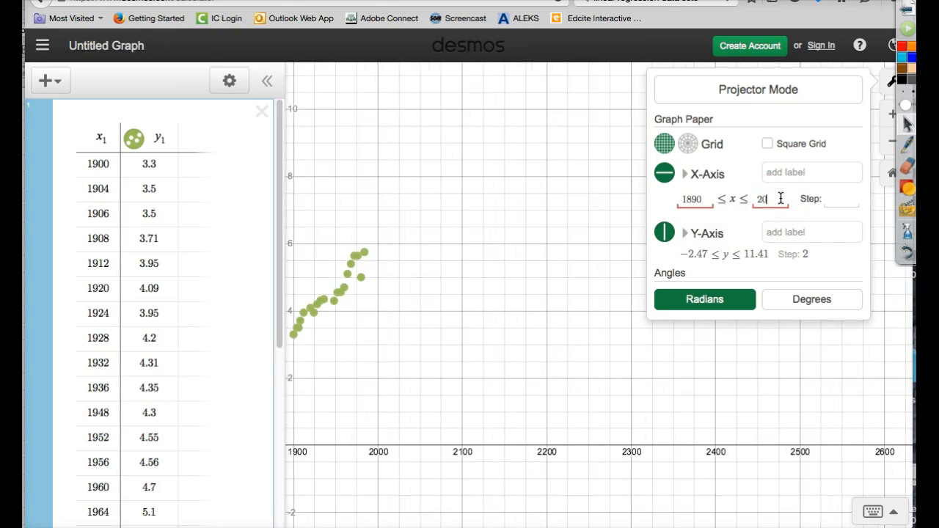
pyautogui.write('000')
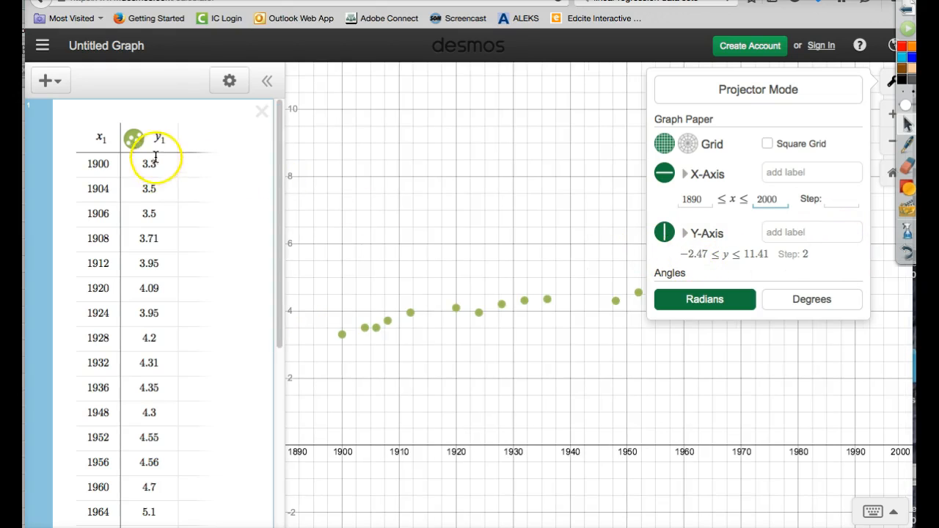
# Set the graph's y-axis range from 0 to 10 to suit the heights in the table.
pyautogui.click(277, 232)
pyautogui.moveTo(278, 232); pyautogui.dragTo(272, 315)
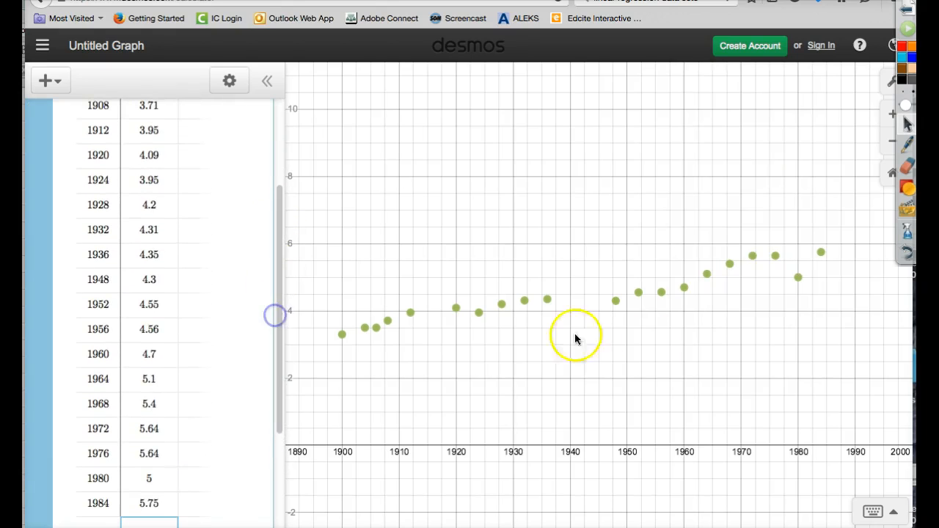
pyautogui.click(889, 81)
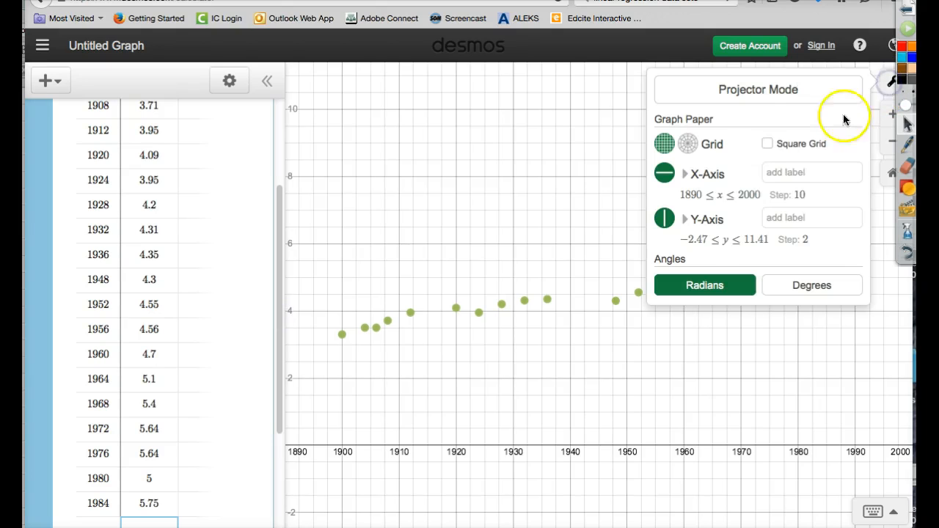
pyautogui.click(694, 241)
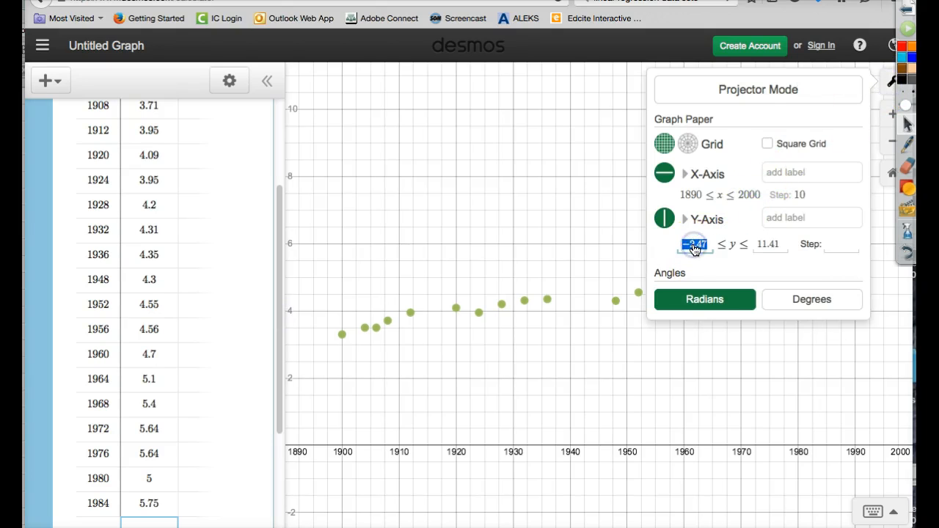
pyautogui.write('3')
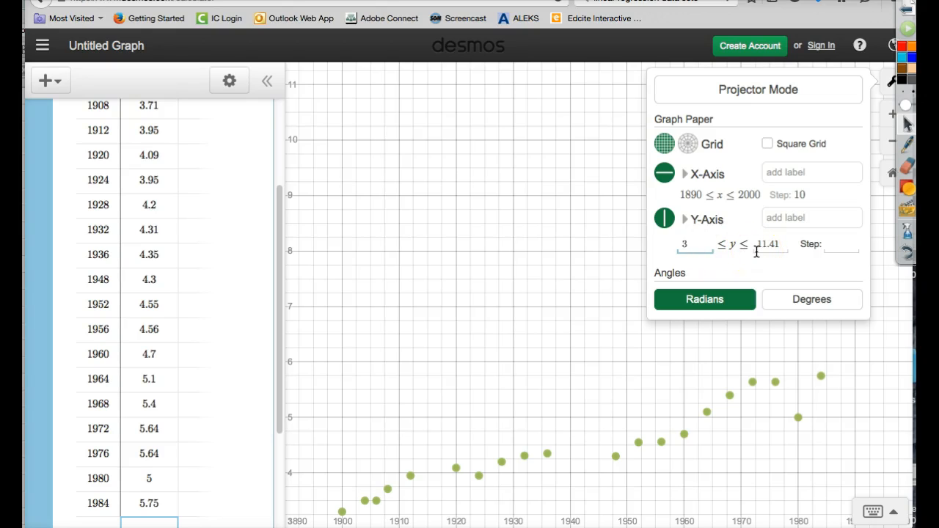
pyautogui.write('0')
pyautogui.click(771, 243)
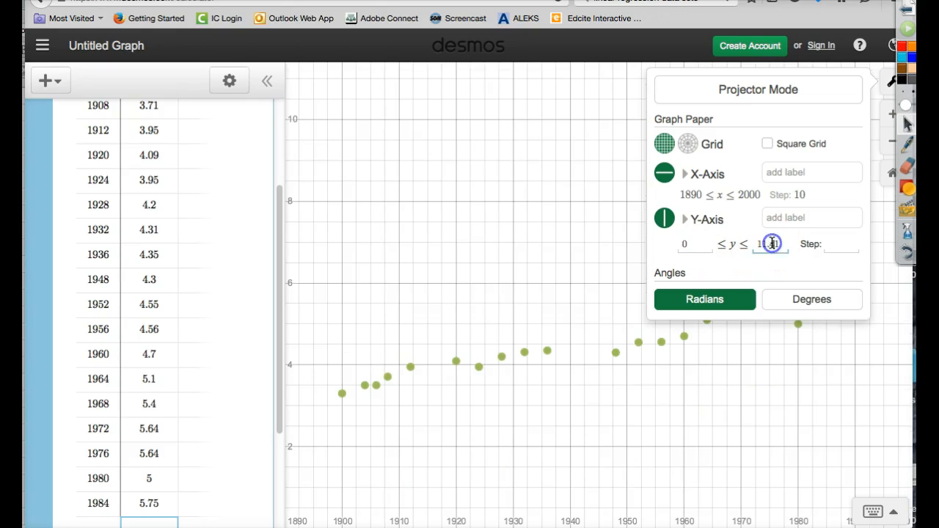
pyautogui.press('BackSpace')
pyautogui.press('BackSpace')
pyautogui.press('BackSpace')
pyautogui.press('BackSpace')
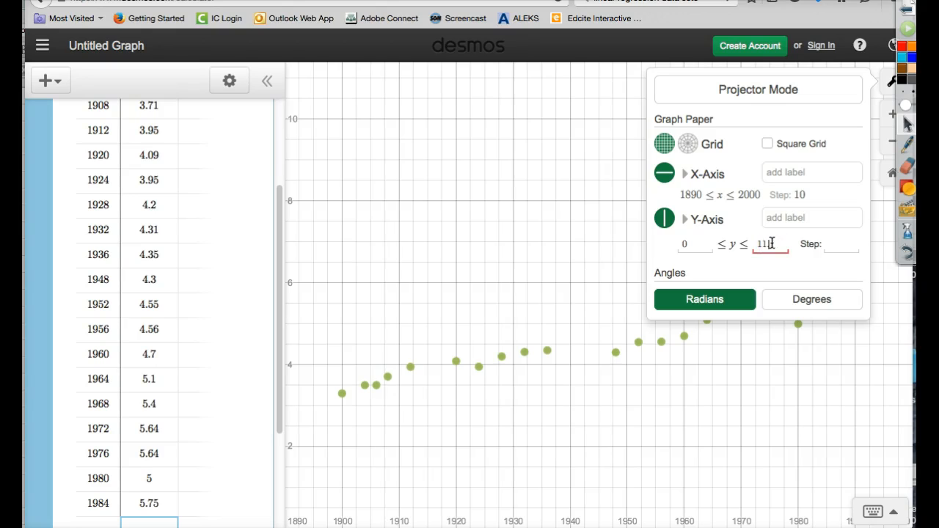
pyautogui.write('0')
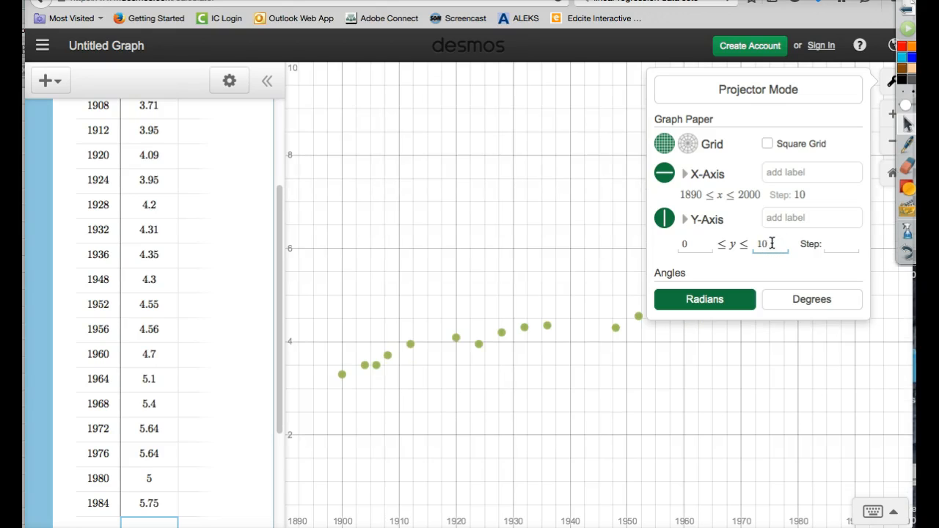
pyautogui.click(772, 338)
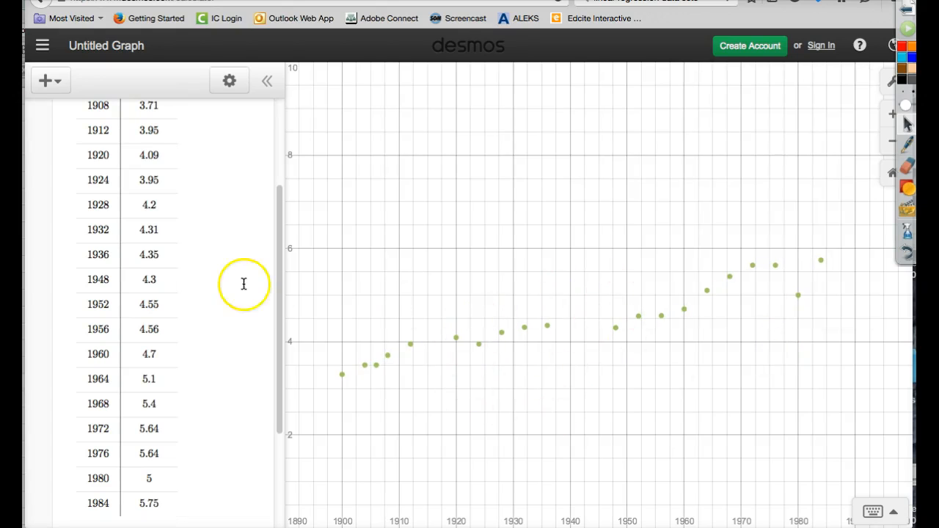
# Insert a blank expression line above the data table.
pyautogui.moveTo(279, 279); pyautogui.dragTo(271, 157)
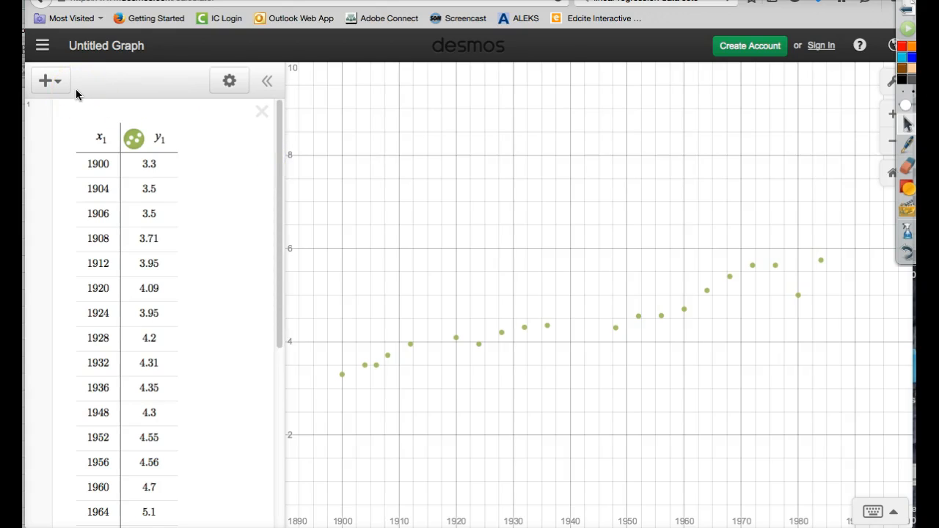
pyautogui.click(57, 84)
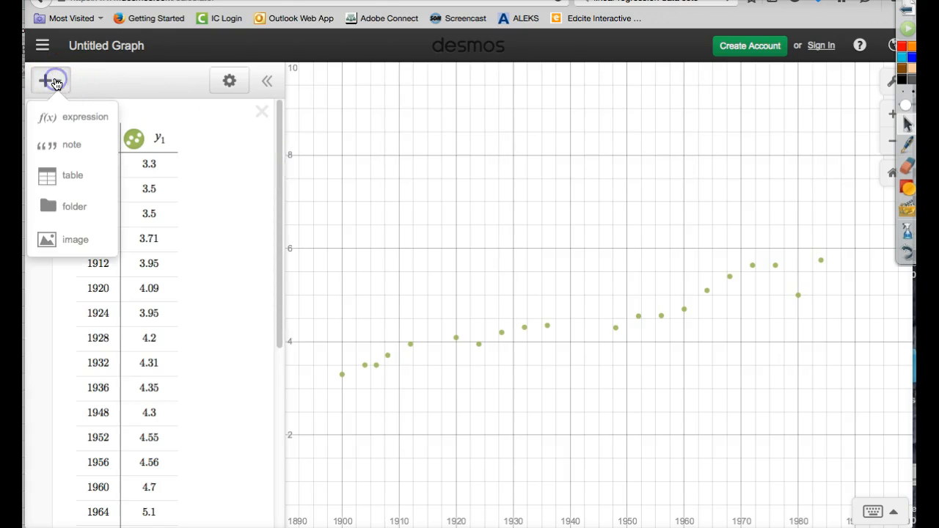
pyautogui.click(79, 117)
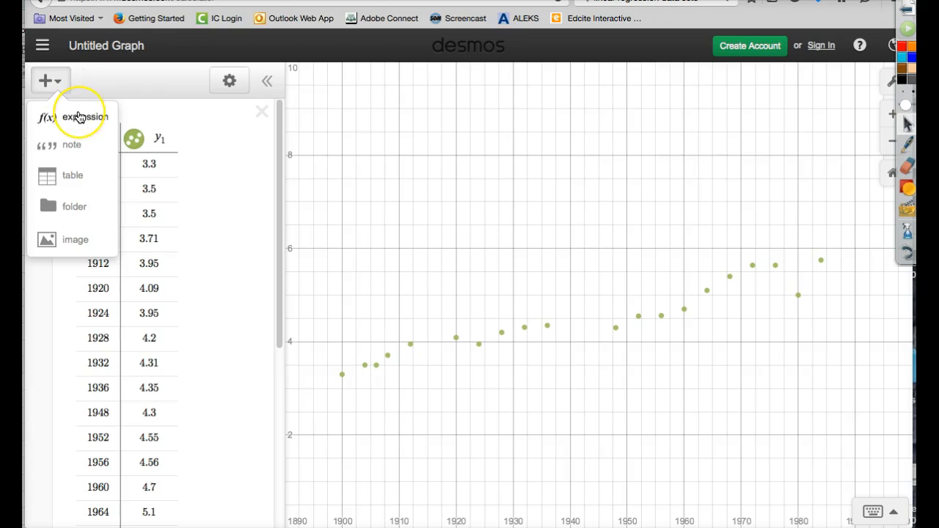
pyautogui.click(63, 110)
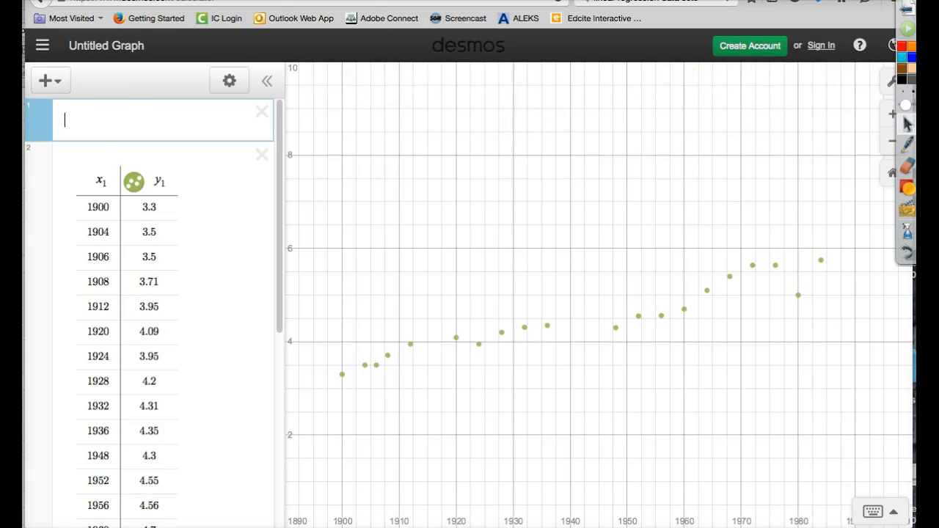
# Handwrite the line equation y=mx+b in purple above the scatter plot with the annotation pen, then return to the pointer.
pyautogui.click(908, 145)
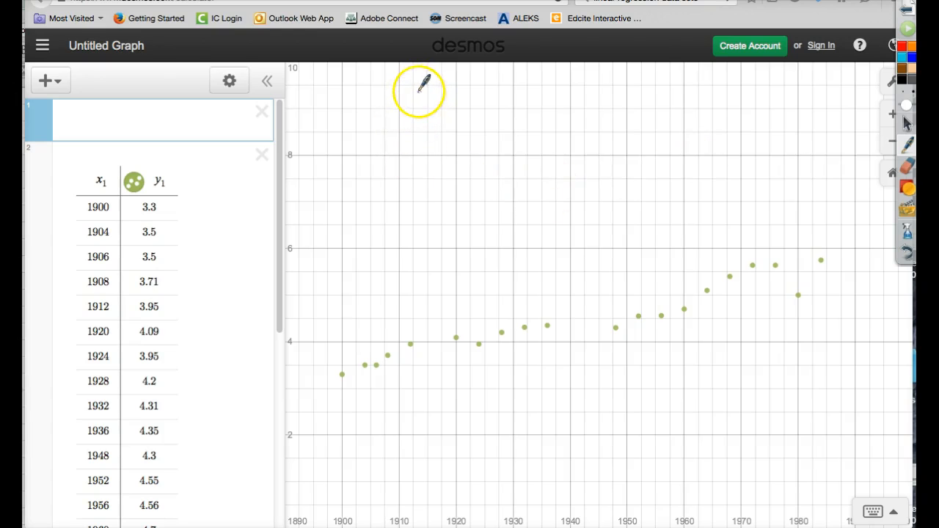
pyautogui.moveTo(415, 89)
pyautogui.mouseDown()
pyautogui.moveTo(425, 111)
pyautogui.moveTo(421, 144)
pyautogui.mouseUp()
pyautogui.moveTo(446, 97); pyautogui.dragTo(460, 99)
pyautogui.moveTo(444, 110)
pyautogui.mouseDown()
pyautogui.moveTo(497, 98)
pyautogui.moveTo(499, 116)
pyautogui.mouseUp()
pyautogui.moveTo(513, 94); pyautogui.dragTo(503, 117)
pyautogui.moveTo(502, 91)
pyautogui.mouseDown()
pyautogui.moveTo(518, 118)
pyautogui.moveTo(529, 118)
pyautogui.mouseUp()
pyautogui.moveTo(522, 107); pyautogui.dragTo(550, 117)
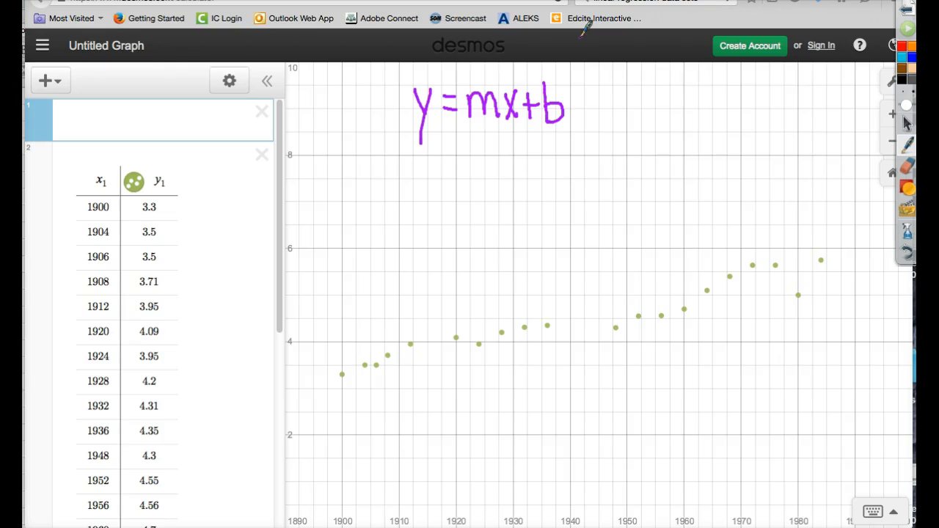
pyautogui.click(907, 124)
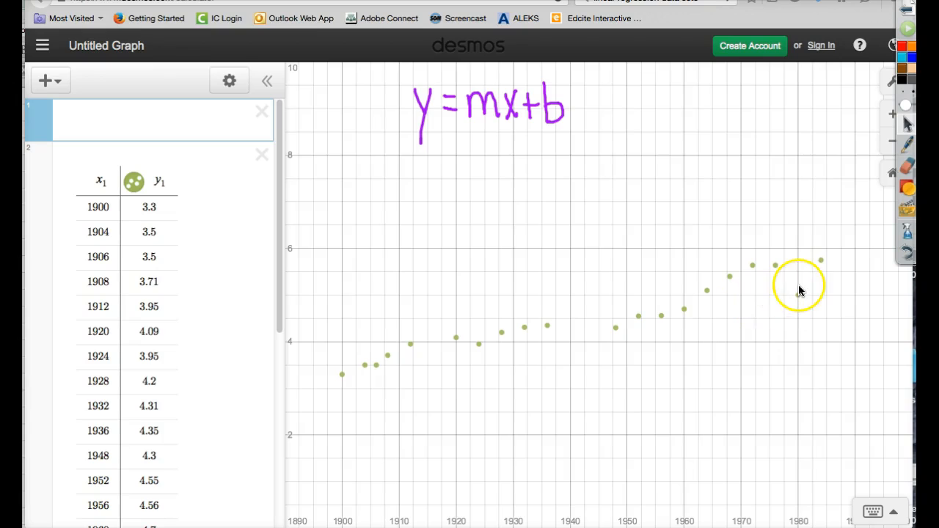
# Enter the regression model y1 ~ mx1 + b in the blank expression line above the data table.
pyautogui.click(177, 121)
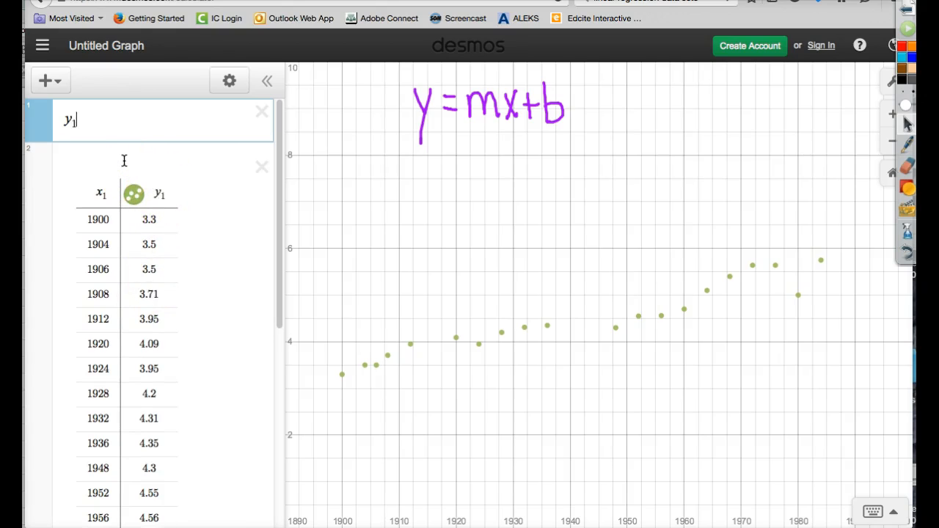
pyautogui.write('1')
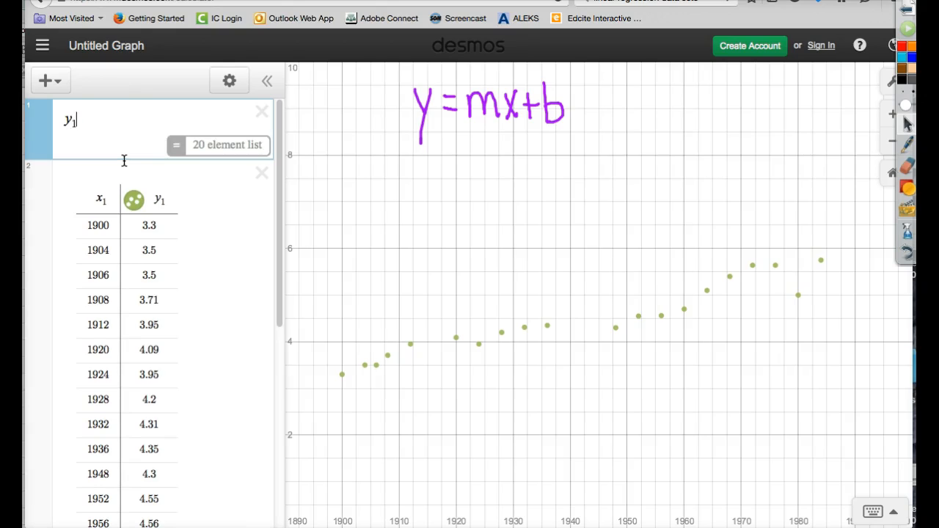
pyautogui.click(443, 161)
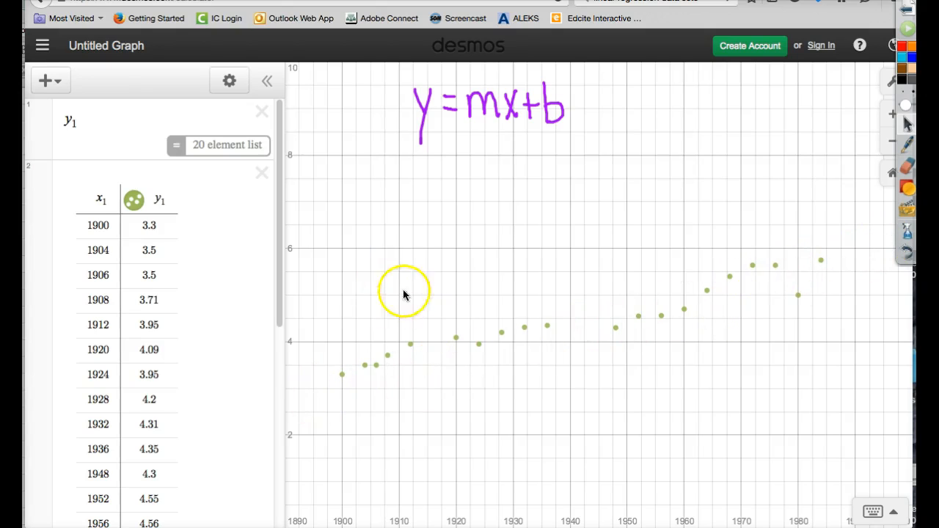
pyautogui.click(109, 113)
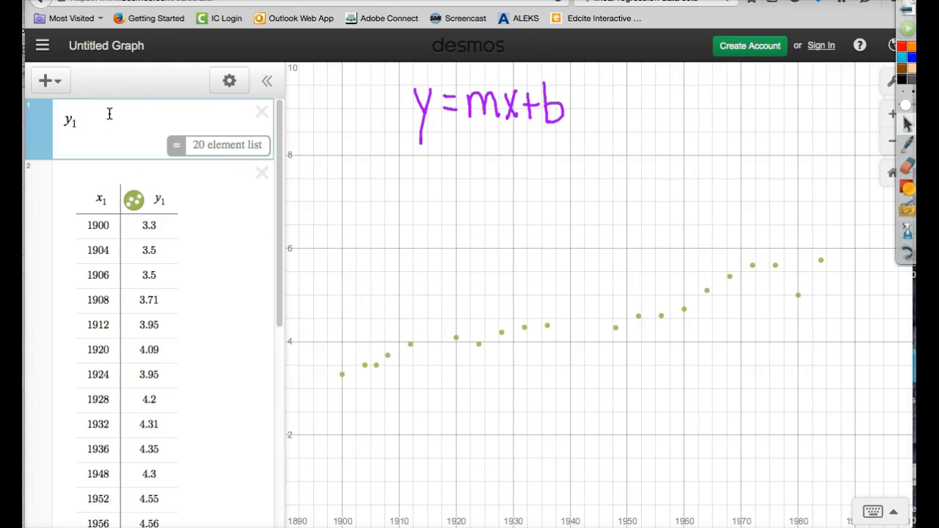
pyautogui.write('~')
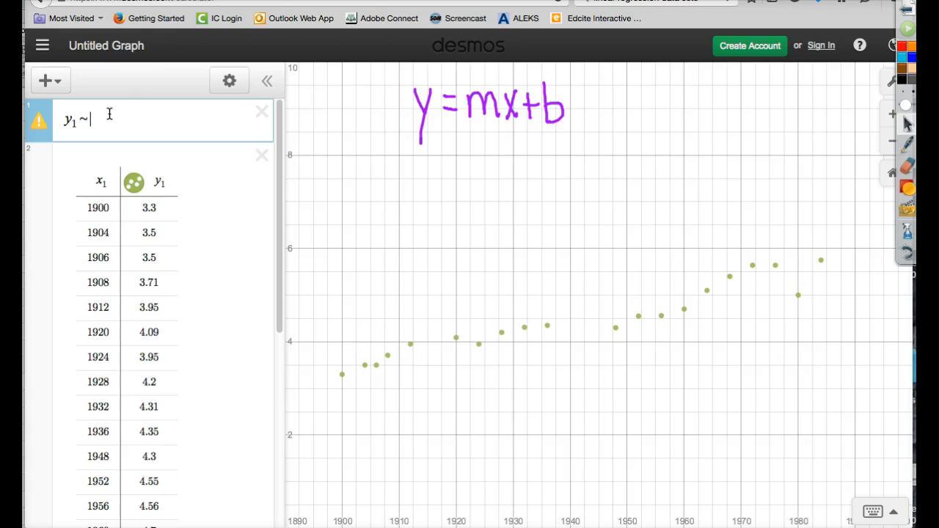
pyautogui.write('x1')
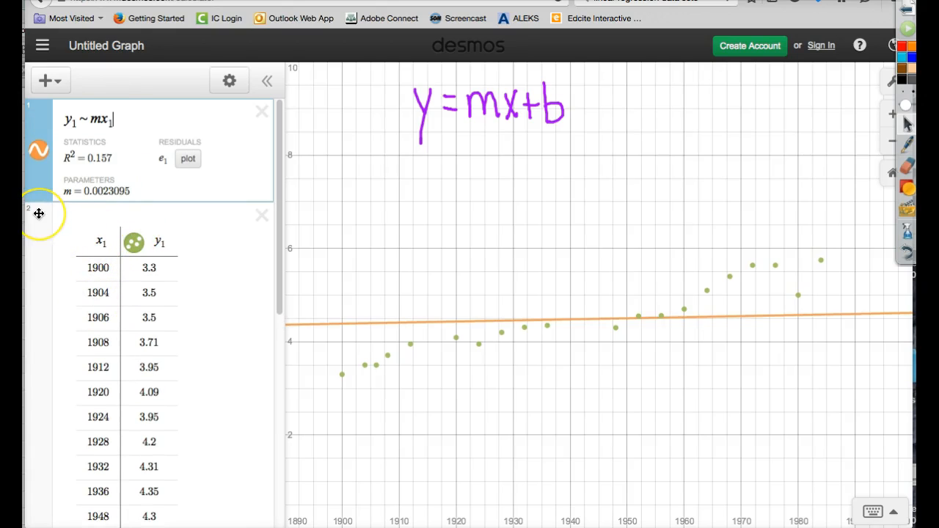
pyautogui.write('+b')
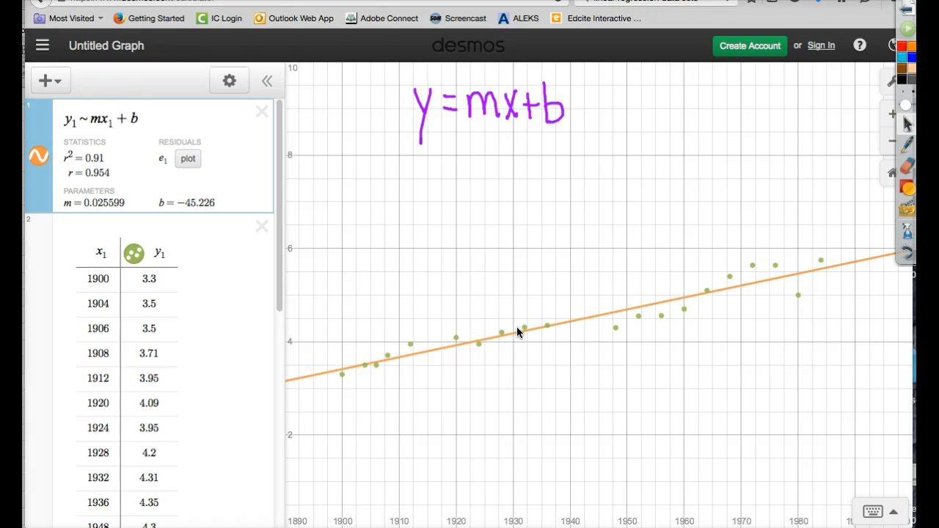
# Remove the subscript 1 from x in the regression model and restore it so the model again reads y1 ~ mx1 + b.
pyautogui.press('BackSpace')
pyautogui.press('Right')
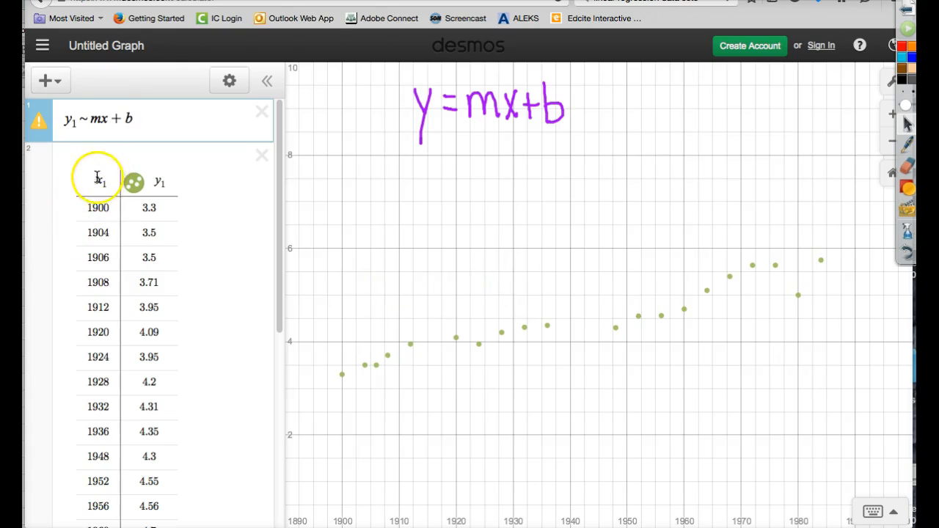
pyautogui.moveTo(39, 133)
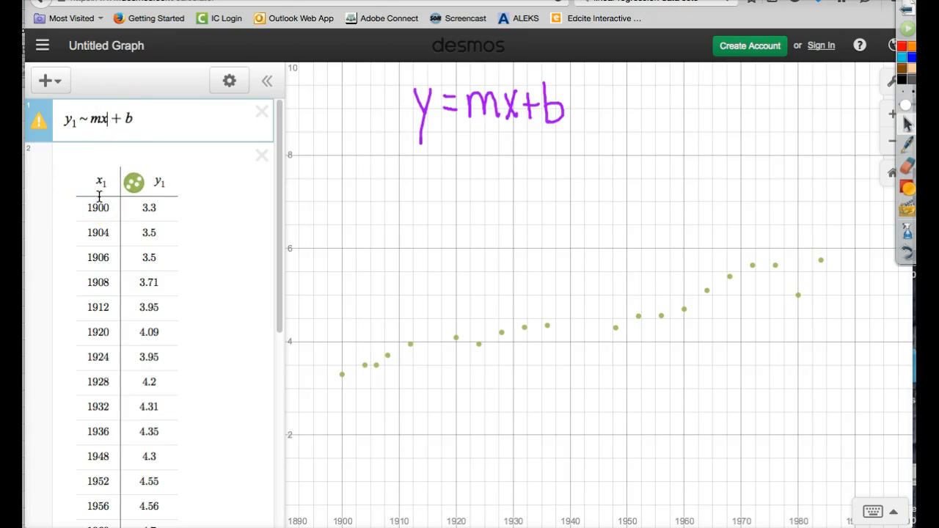
pyautogui.write('1')
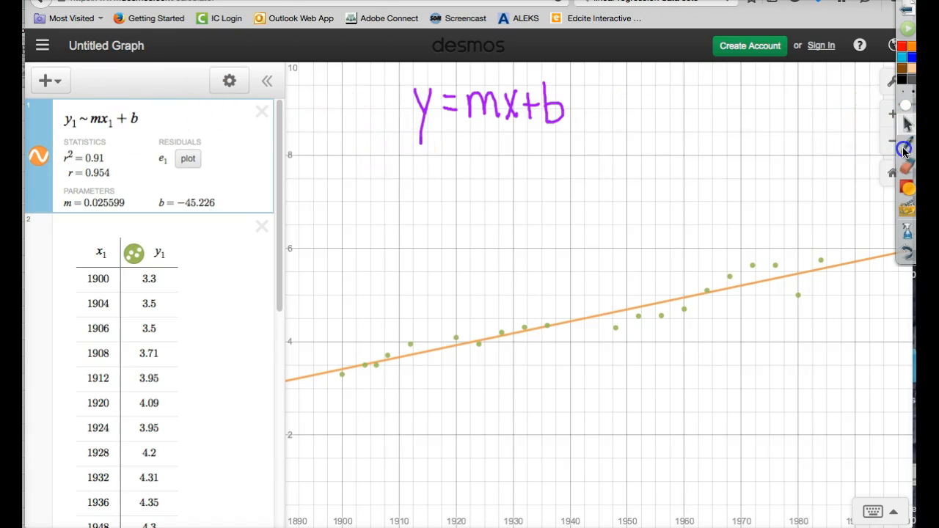
# Handwrite y = 0.02x - 45.2 in purple beneath y=mx+b with the annotation pen and draw a box around it.
pyautogui.click(907, 145)
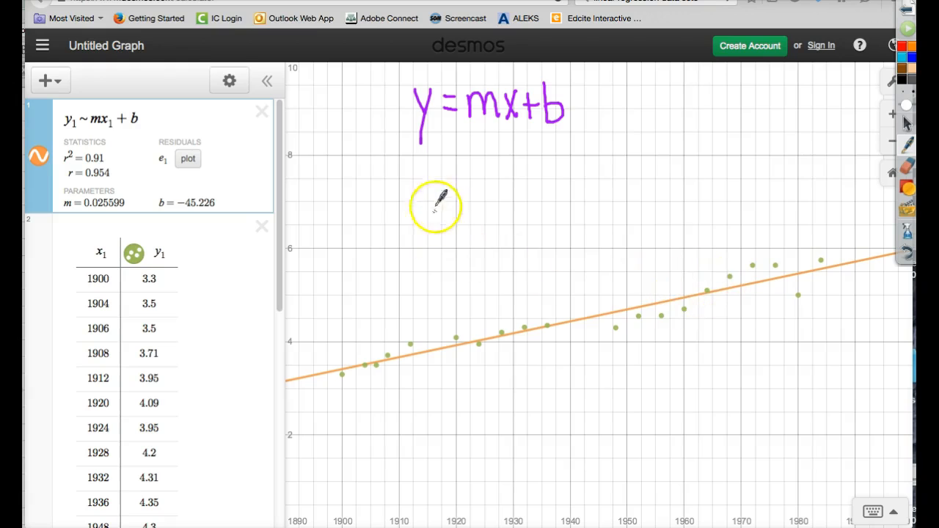
pyautogui.moveTo(423, 167)
pyautogui.mouseDown()
pyautogui.moveTo(438, 173)
pyautogui.moveTo(432, 210)
pyautogui.moveTo(463, 166)
pyautogui.mouseUp()
pyautogui.moveTo(449, 177)
pyautogui.mouseDown()
pyautogui.moveTo(489, 156)
pyautogui.moveTo(532, 154)
pyautogui.moveTo(556, 190)
pyautogui.moveTo(572, 193)
pyautogui.mouseUp()
pyautogui.click(512, 185)
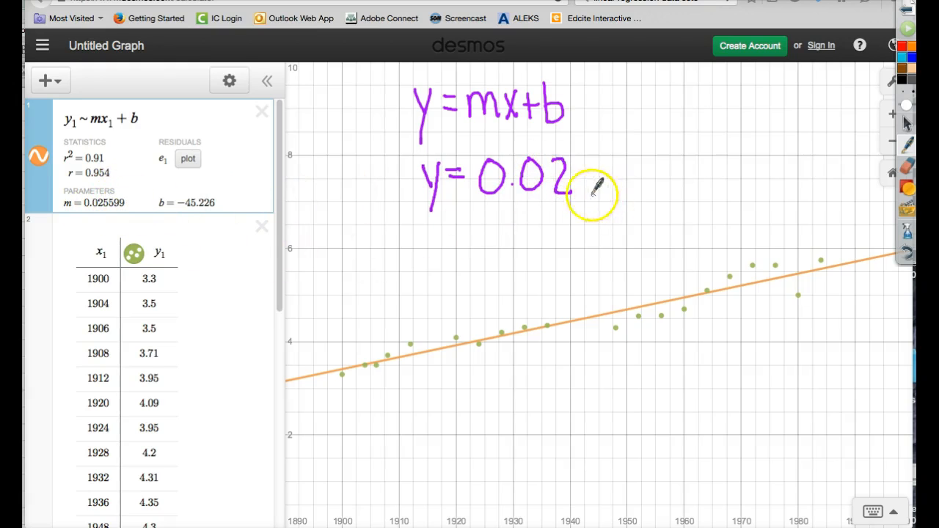
pyautogui.moveTo(577, 176)
pyautogui.mouseDown()
pyautogui.moveTo(595, 193)
pyautogui.moveTo(585, 192)
pyautogui.moveTo(637, 180)
pyautogui.moveTo(626, 194)
pyautogui.mouseUp()
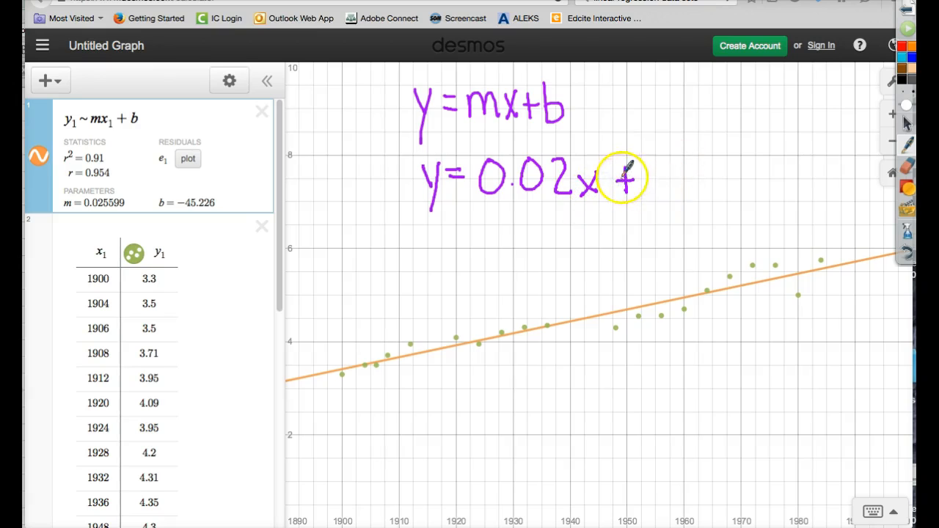
pyautogui.moveTo(622, 158)
pyautogui.mouseDown()
pyautogui.moveTo(643, 156)
pyautogui.moveTo(675, 193)
pyautogui.moveTo(693, 157)
pyautogui.moveTo(730, 189)
pyautogui.mouseUp()
pyautogui.click(703, 189)
pyautogui.moveTo(424, 160)
pyautogui.mouseDown()
pyautogui.moveTo(430, 216)
pyautogui.moveTo(697, 203)
pyautogui.moveTo(738, 173)
pyautogui.moveTo(658, 151)
pyautogui.moveTo(419, 152)
pyautogui.mouseUp()
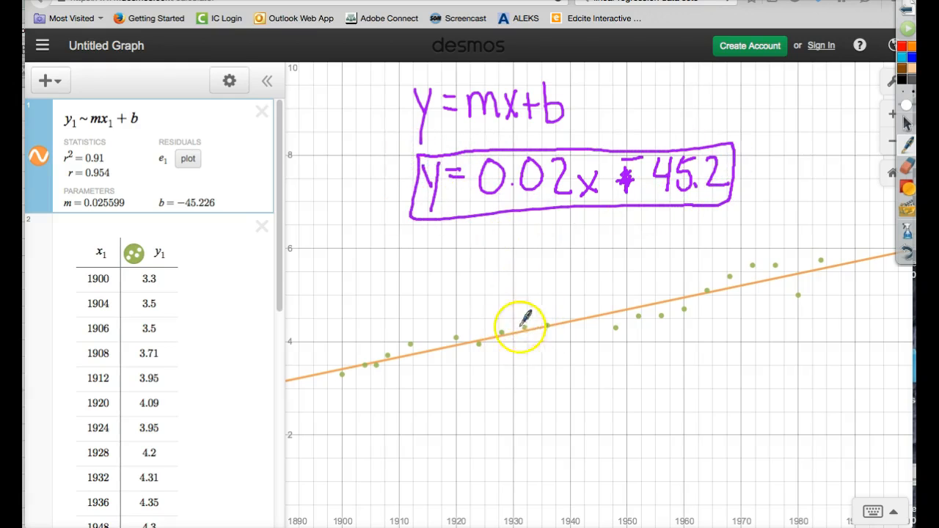
# Box the slope parameter m with the annotation pen and handwrite the note ".02 m increase every year" below the regression line.
pyautogui.moveTo(63, 196)
pyautogui.mouseDown()
pyautogui.moveTo(121, 213)
pyautogui.moveTo(130, 190)
pyautogui.moveTo(63, 191)
pyautogui.moveTo(66, 217)
pyautogui.mouseUp()
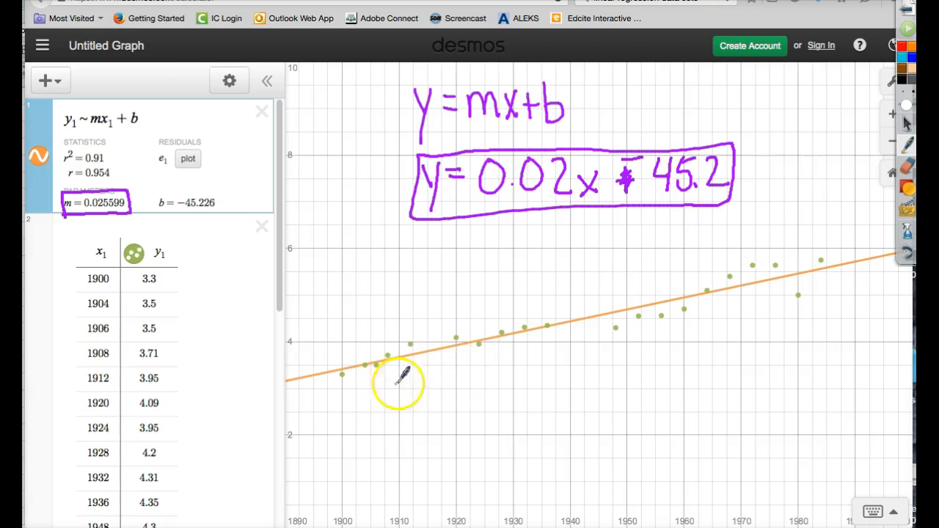
pyautogui.moveTo(455, 408); pyautogui.dragTo(456, 407)
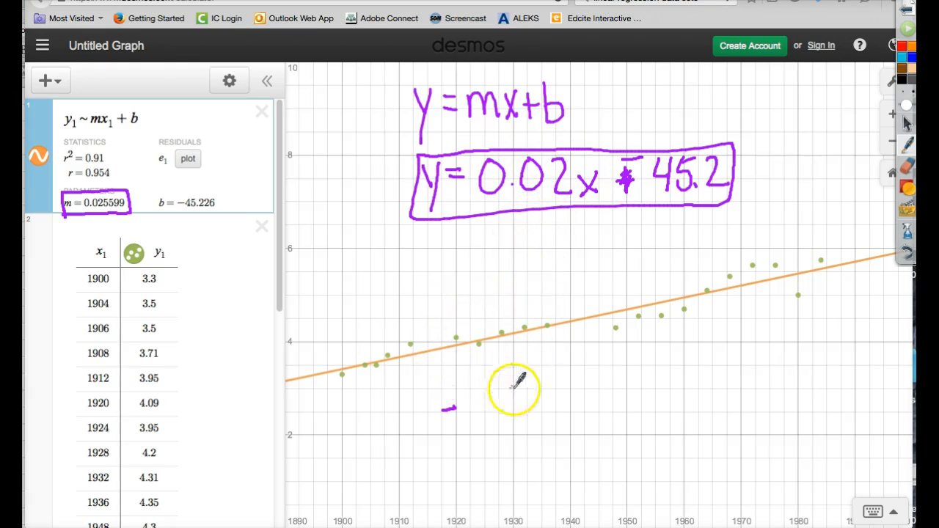
pyautogui.moveTo(592, 393)
pyautogui.mouseDown()
pyautogui.moveTo(615, 370)
pyautogui.moveTo(650, 396)
pyautogui.moveTo(682, 379)
pyautogui.moveTo(686, 389)
pyautogui.moveTo(727, 383)
pyautogui.moveTo(798, 363)
pyautogui.moveTo(826, 378)
pyautogui.mouseUp()
pyautogui.moveTo(696, 427)
pyautogui.mouseDown()
pyautogui.moveTo(708, 435)
pyautogui.moveTo(742, 415)
pyautogui.moveTo(860, 425)
pyautogui.moveTo(873, 400)
pyautogui.mouseUp()
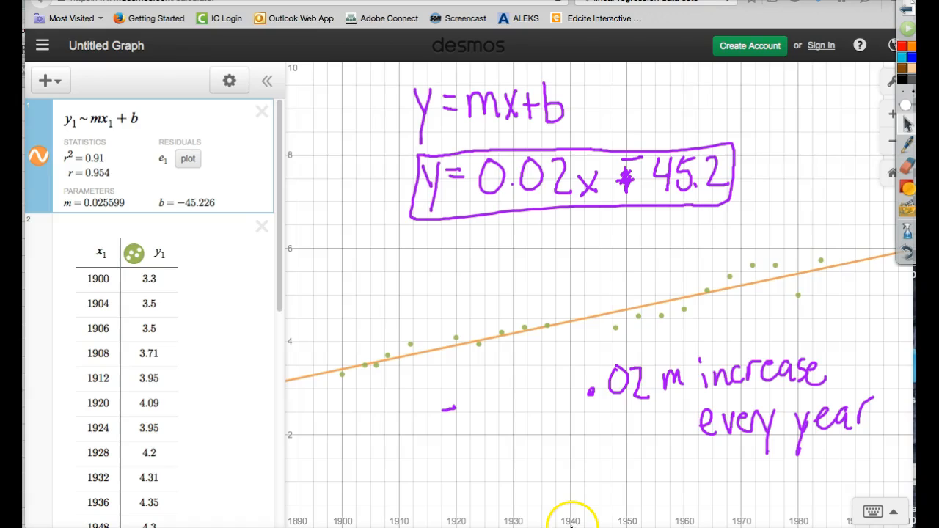
# Trace the regression line at x = 1940 to read the estimated pole vault height for that year.
pyautogui.click(572, 327)
pyautogui.click(571, 325)
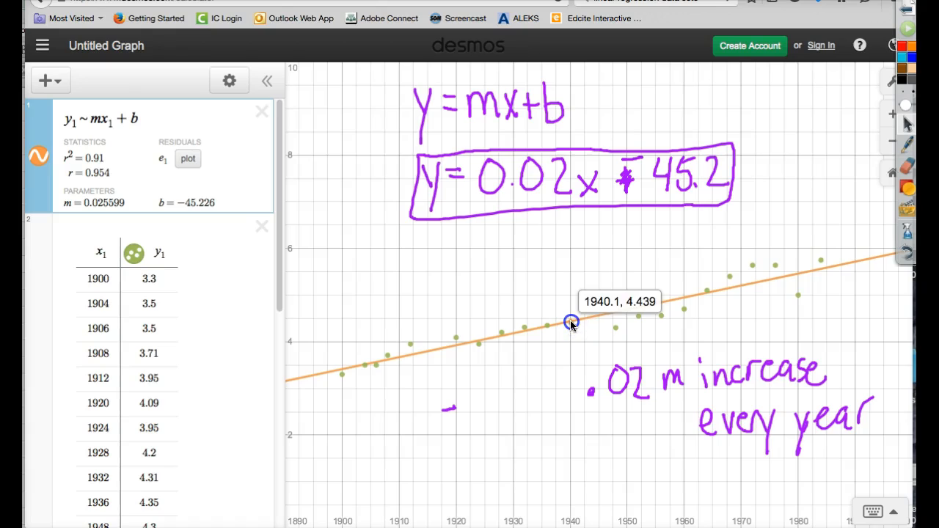
pyautogui.moveTo(571, 322); pyautogui.dragTo(570, 322)
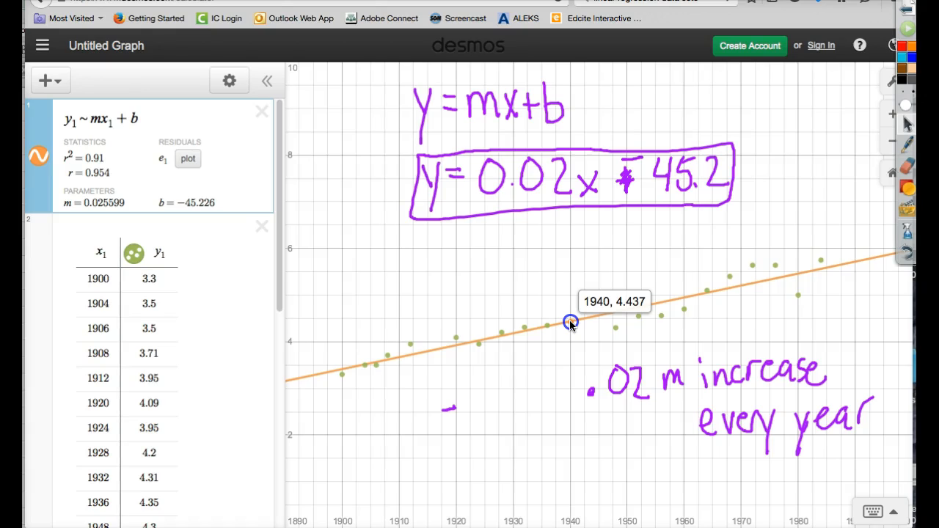
pyautogui.moveTo(569, 322); pyautogui.dragTo(570, 323)
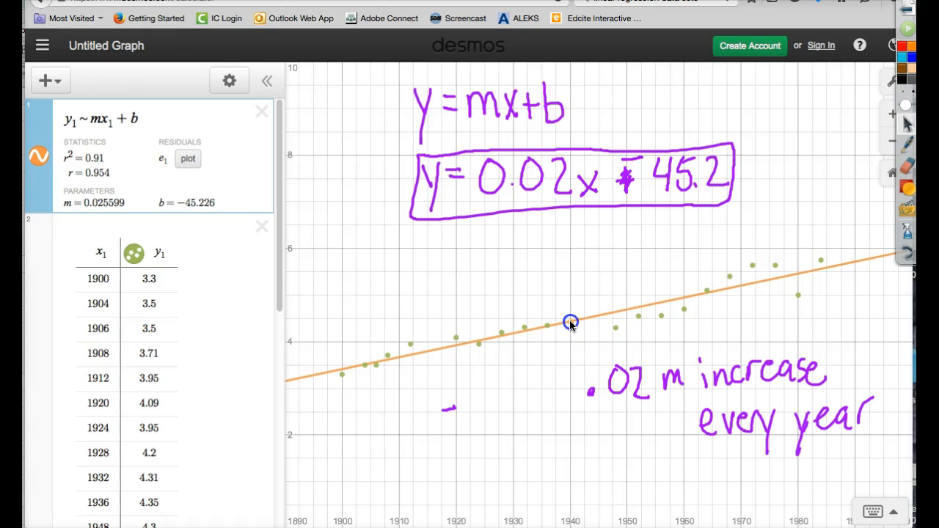
# Trace the extended regression line at x = 2020 to read the predicted pole vault height for that year.
pyautogui.moveTo(830, 311); pyautogui.dragTo(695, 289)
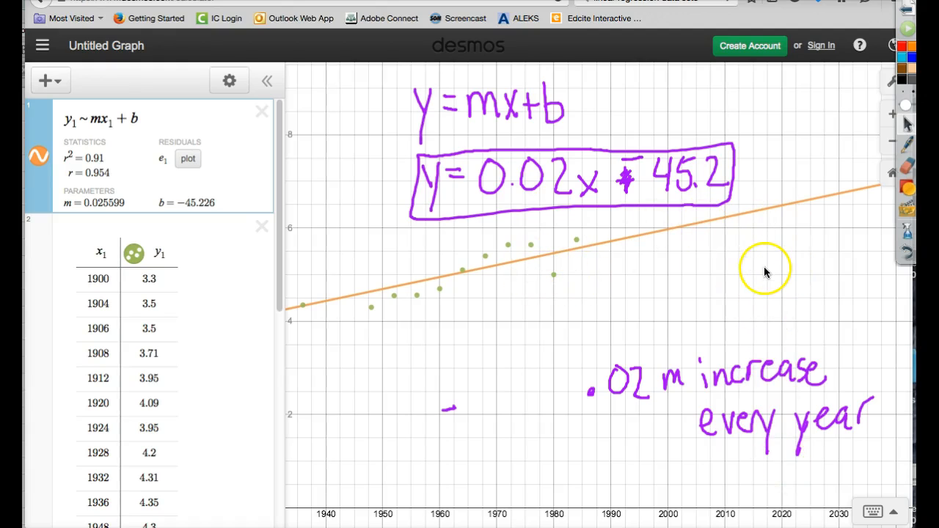
pyautogui.click(780, 209)
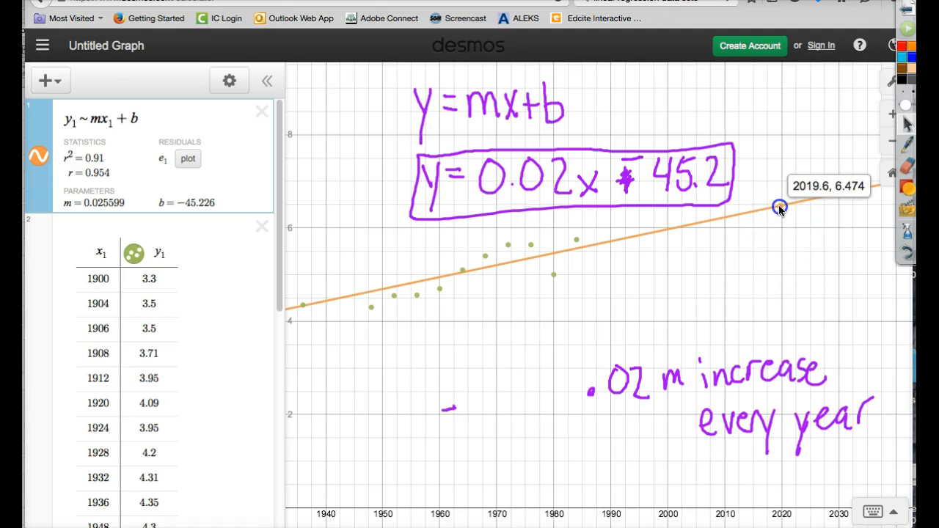
pyautogui.moveTo(780, 206); pyautogui.dragTo(781, 205)
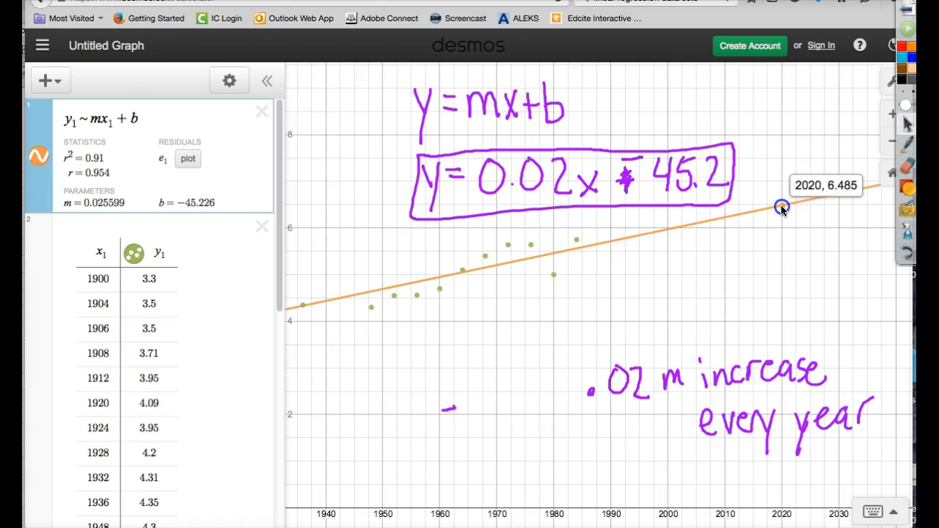
pyautogui.moveTo(780, 205); pyautogui.dragTo(780, 204)
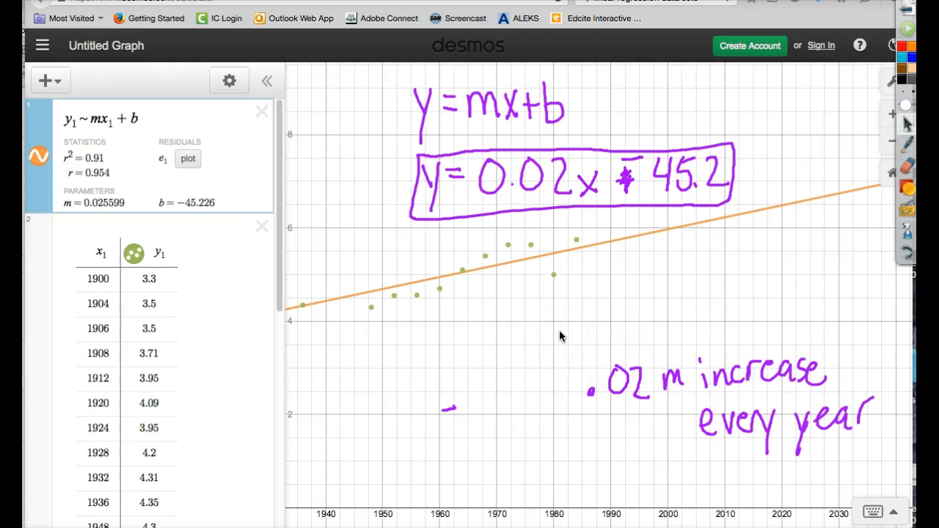
# Add a new expression y = 0.025599x - 45.226 between the regression model and the data table.
pyautogui.click(50, 81)
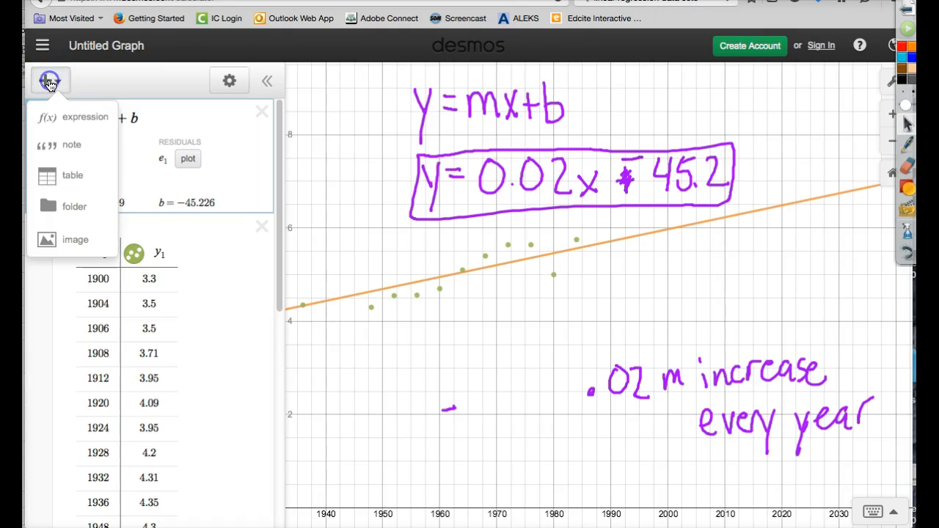
pyautogui.click(73, 120)
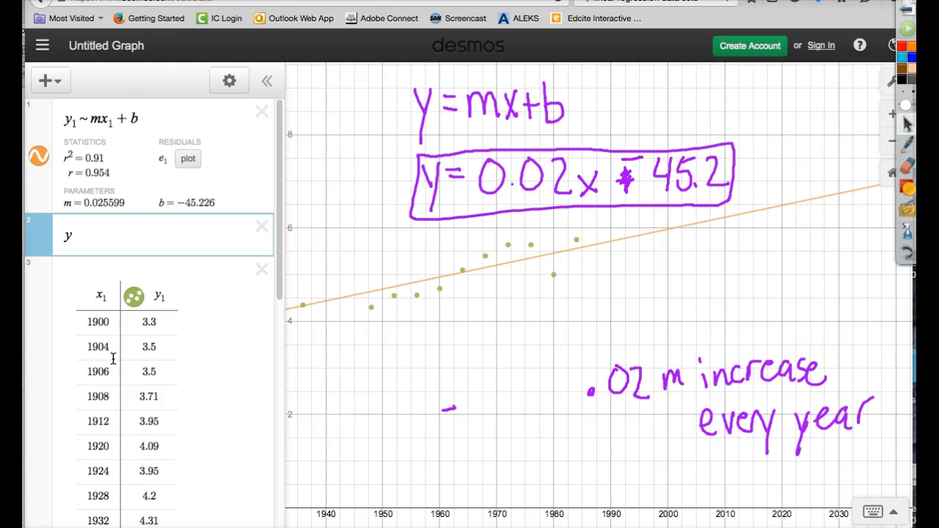
pyautogui.write('0.025599x-45.226')
pyautogui.press('Return')
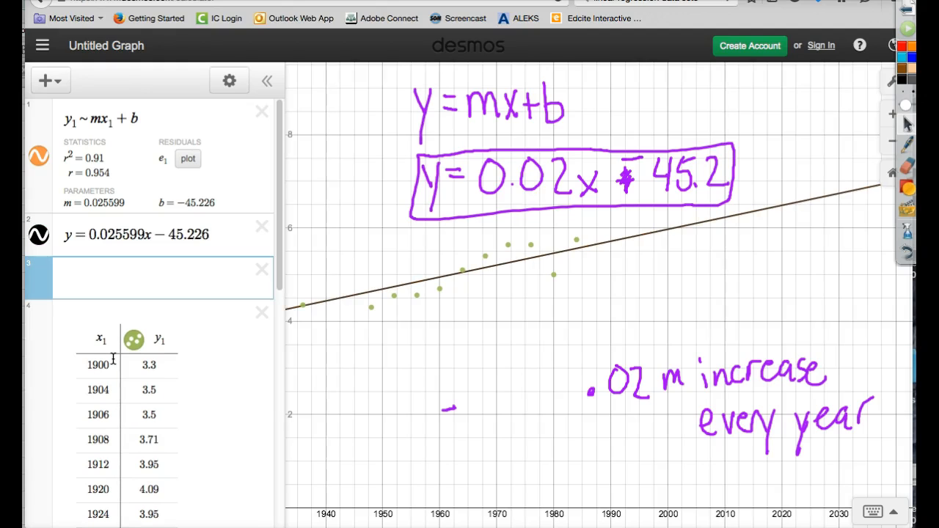
# Convert the y = 0.025599x - 45.226 expression into a table of values.
pyautogui.click(193, 234)
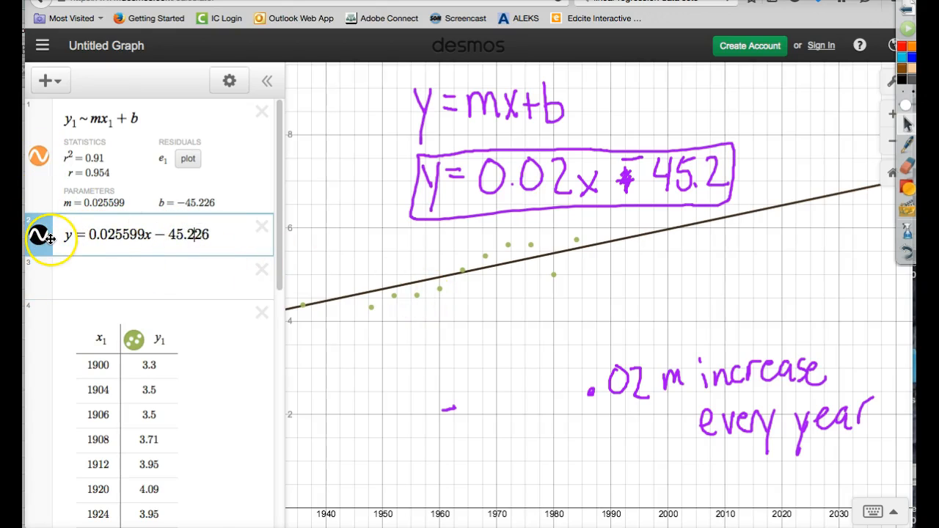
pyautogui.click(238, 91)
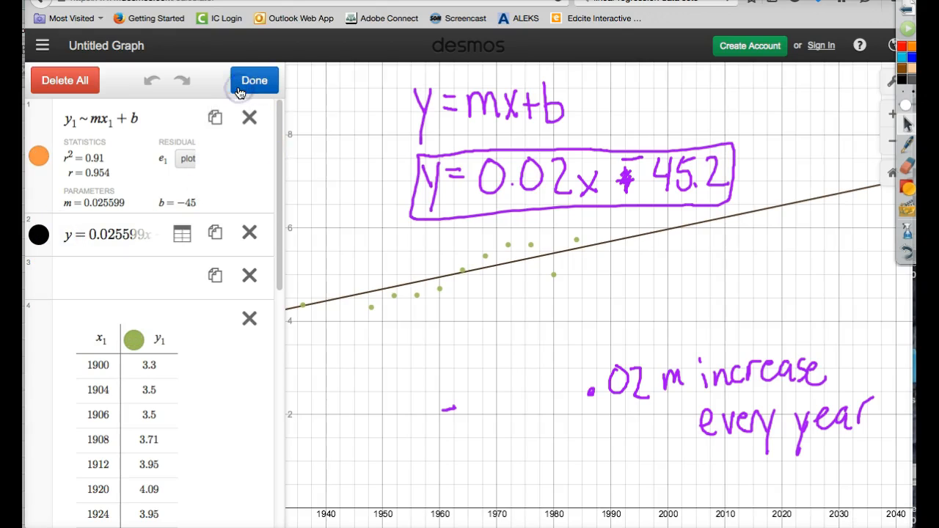
pyautogui.click(183, 236)
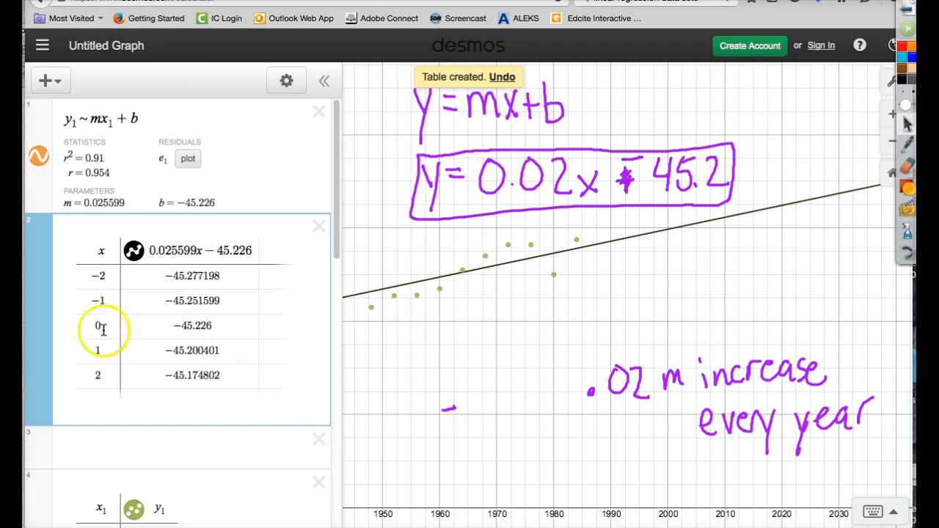
# Set the first x value in the line's table to 2300, and add a row below it with x = 3500.
pyautogui.click(109, 281)
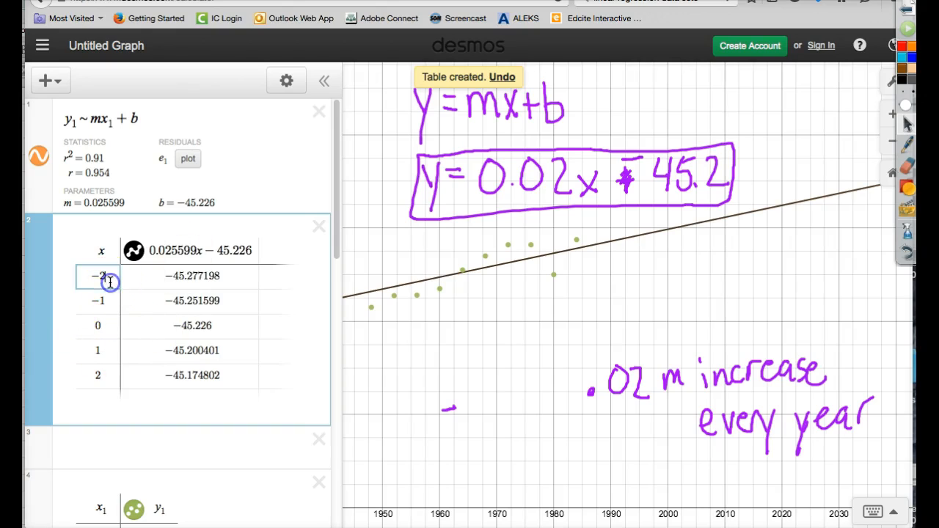
pyautogui.press('BackSpace')
pyautogui.press('BackSpace')
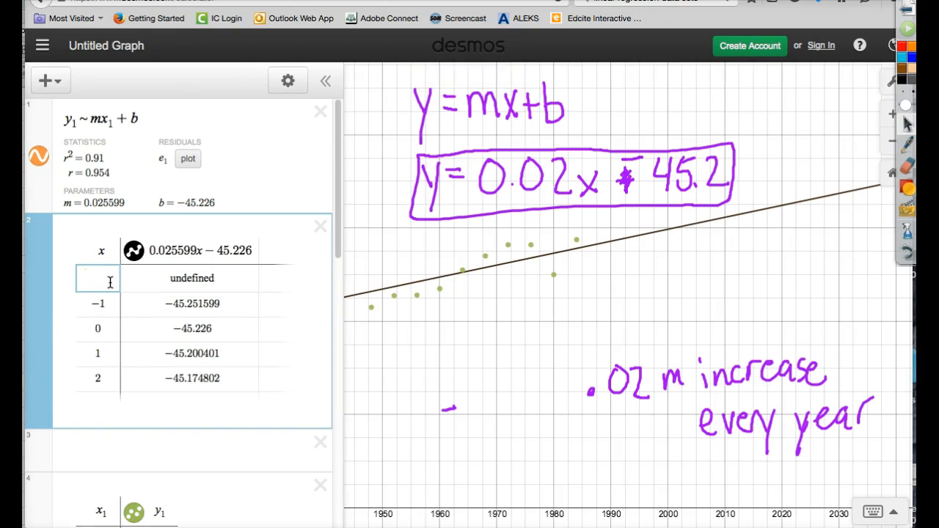
pyautogui.write('2300')
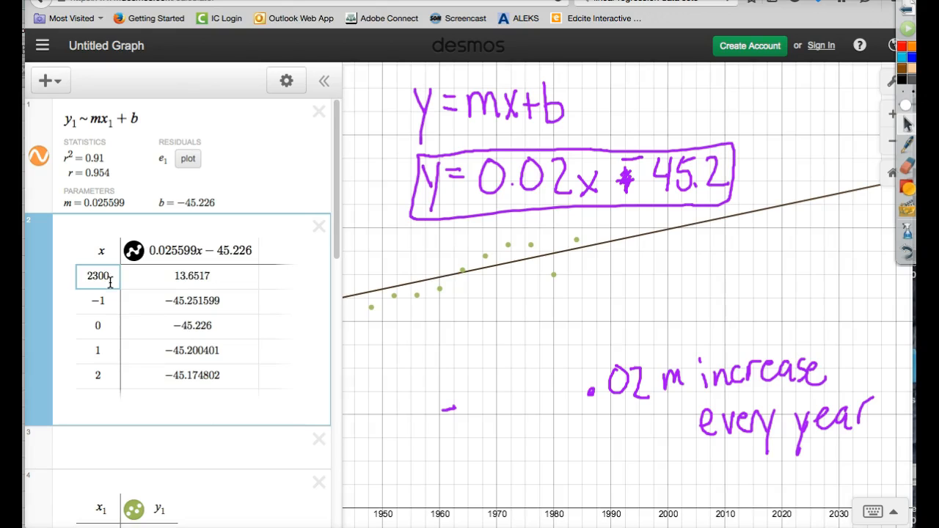
pyautogui.press('Return')
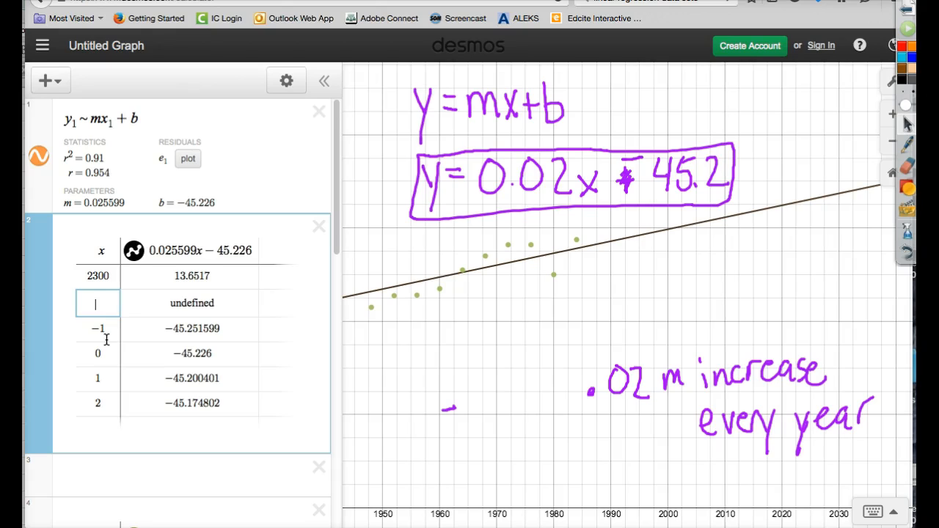
pyautogui.write('3500')
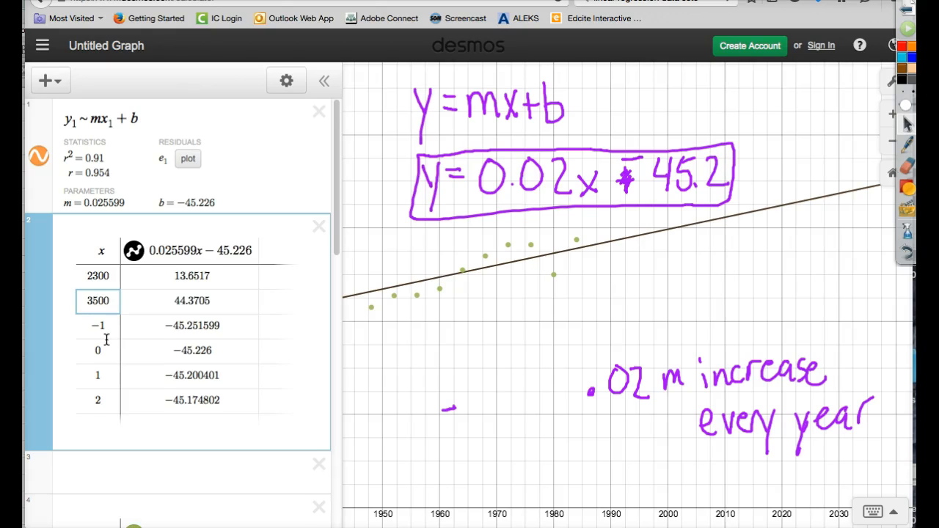
pyautogui.press('Return')
pyautogui.click(96, 336)
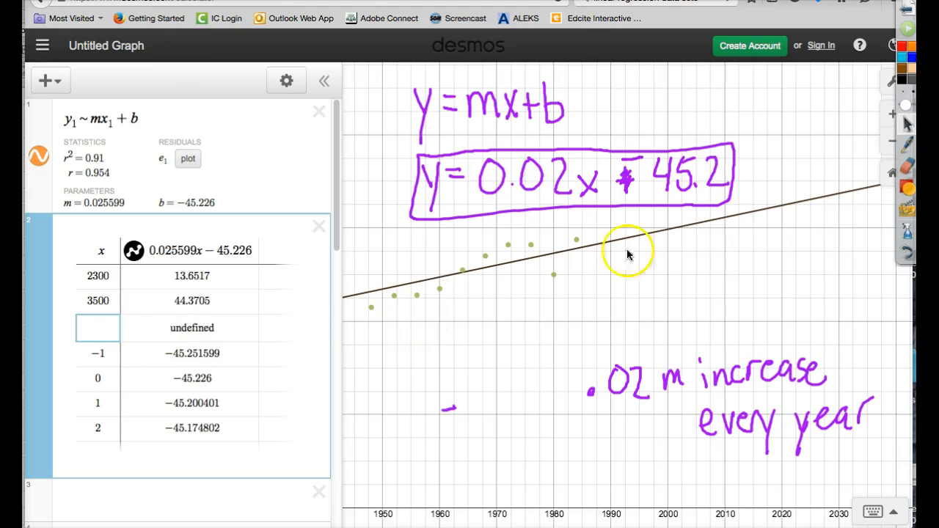
pyautogui.moveTo(565, 291)
pyautogui.mouseDown()
pyautogui.moveTo(704, 291)
pyautogui.moveTo(734, 274)
pyautogui.moveTo(644, 300)
pyautogui.moveTo(644, 292)
pyautogui.mouseUp()
pyautogui.moveTo(693, 270); pyautogui.dragTo(681, 292)
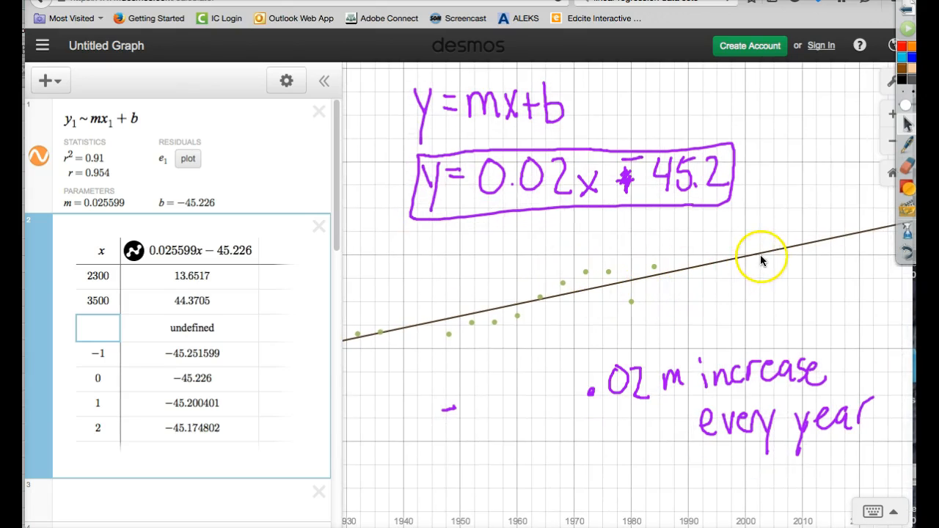